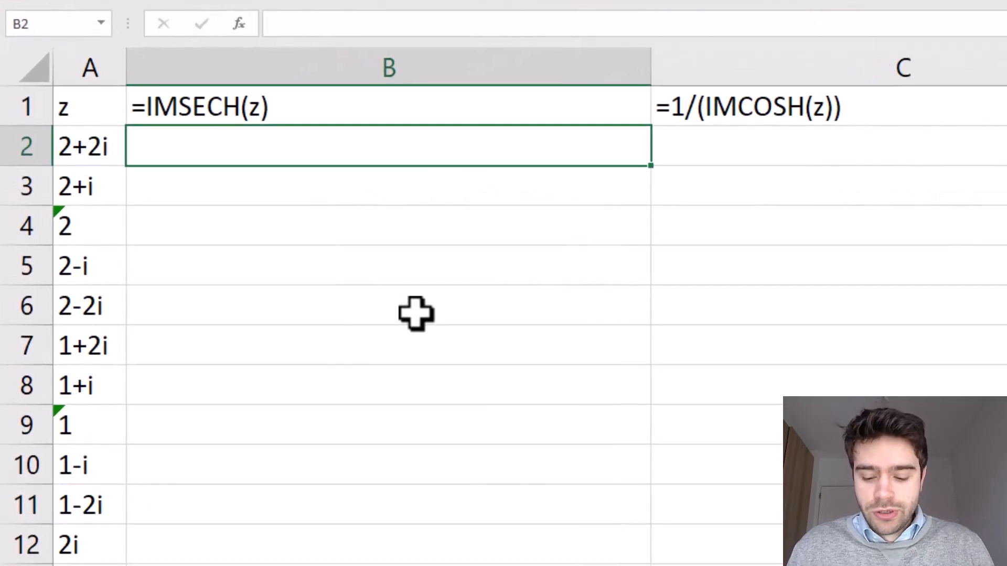
Enter =IMSECH(A2) in cell B2 and fill the formula down column B for all z values.
text(=)
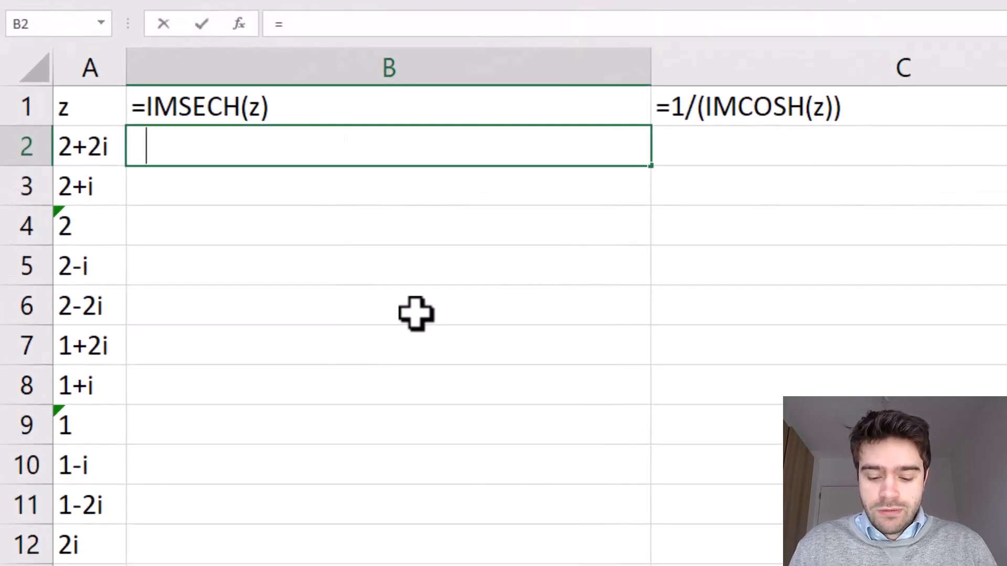
text(IMSECH)
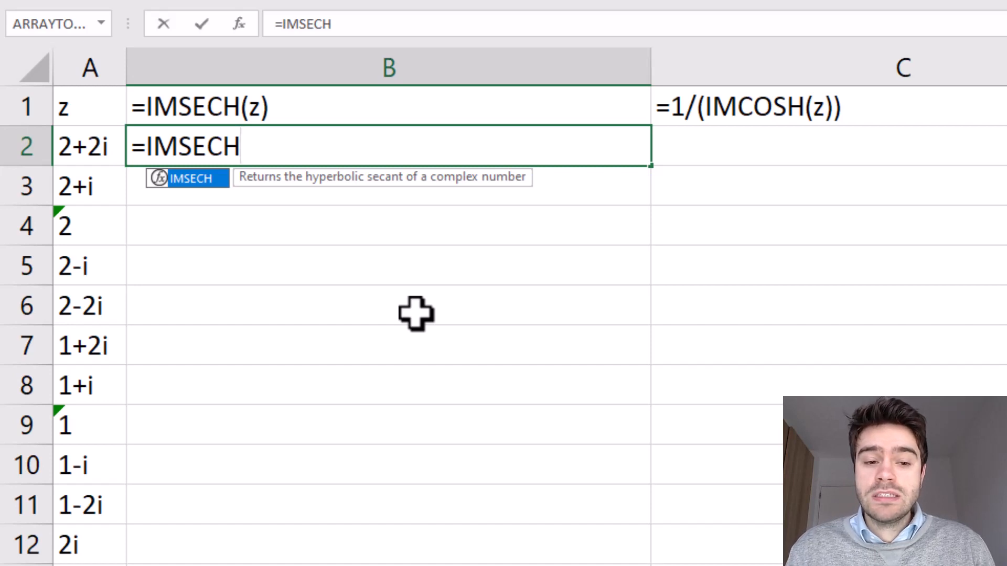
text(()
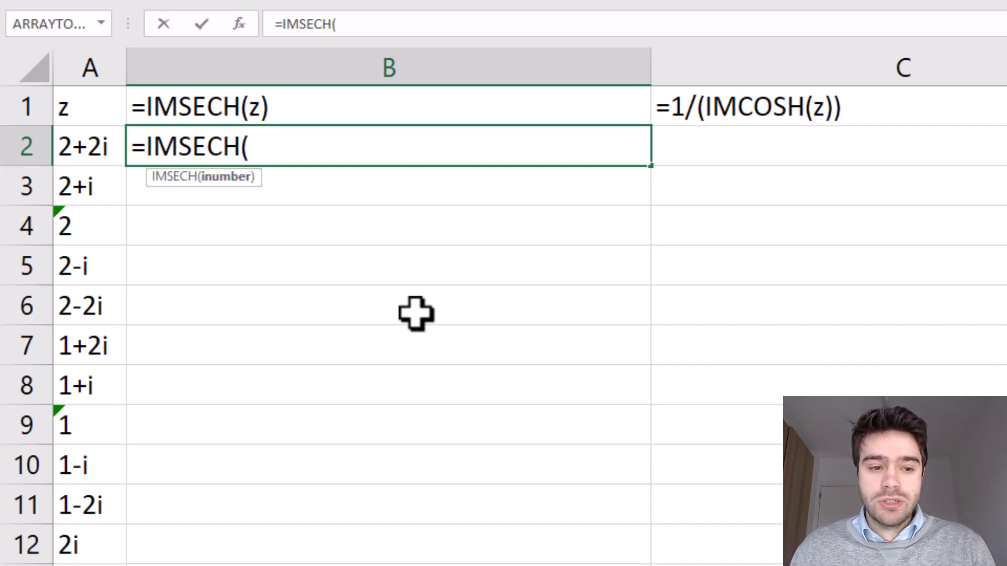
click(84, 152)
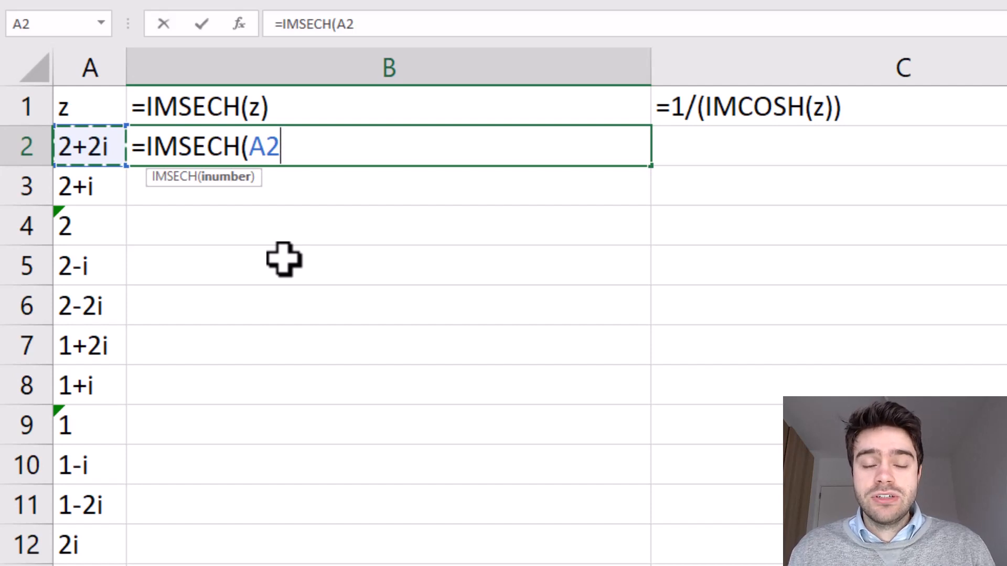
text())
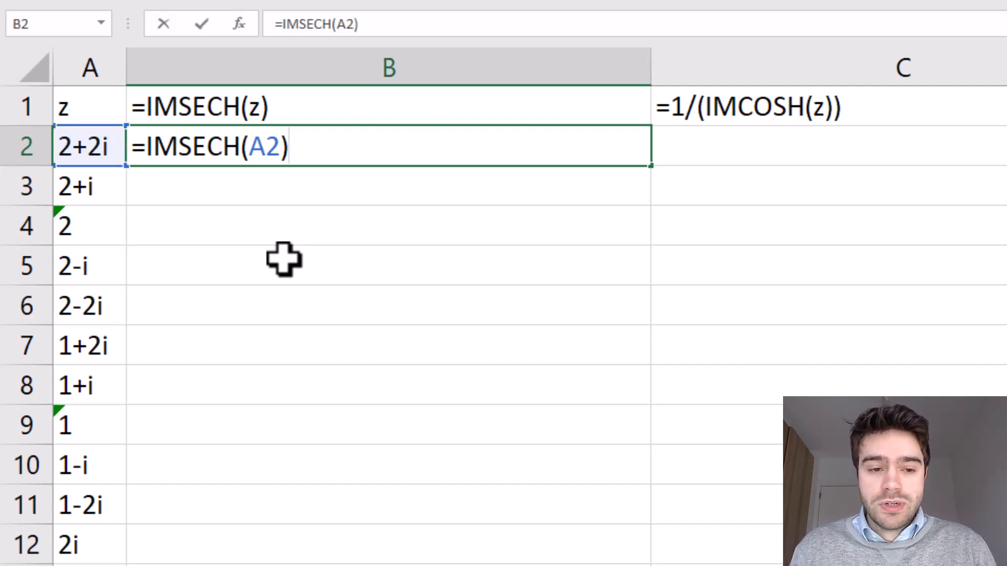
key(Return)
click(506, 144)
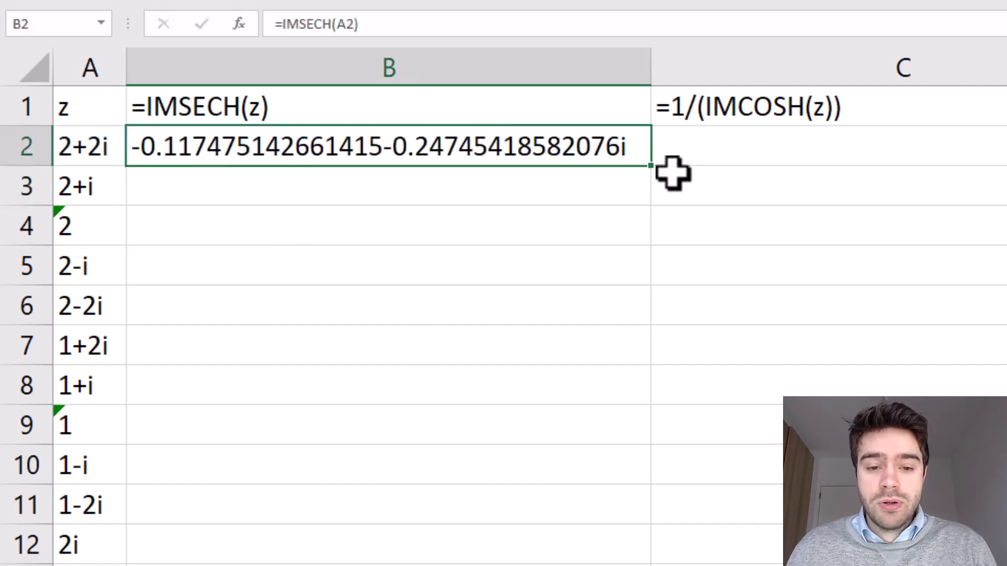
double_click(651, 166)
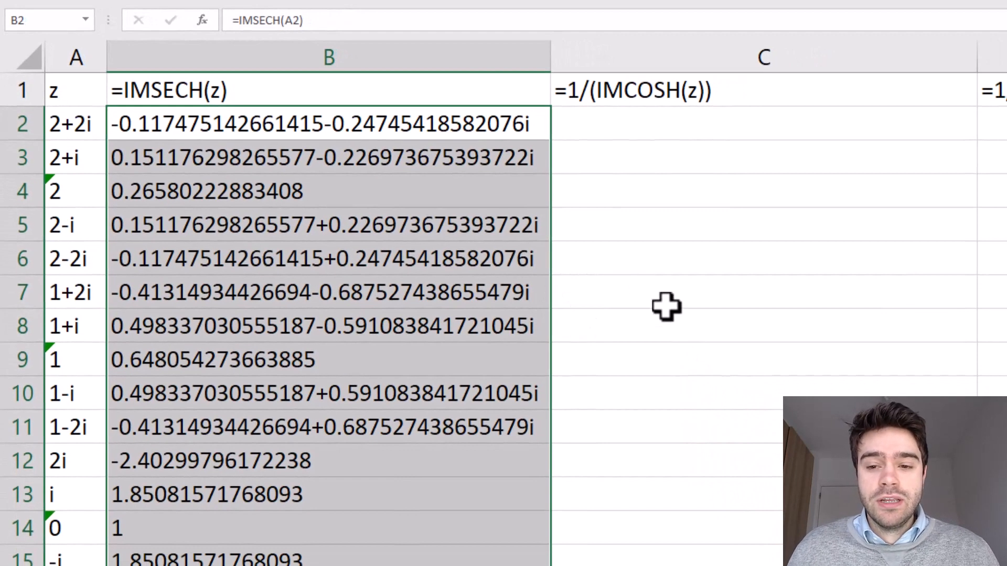
Write the formula =IMCOSH(A2) in cell C2.
key(Right)
text(=)
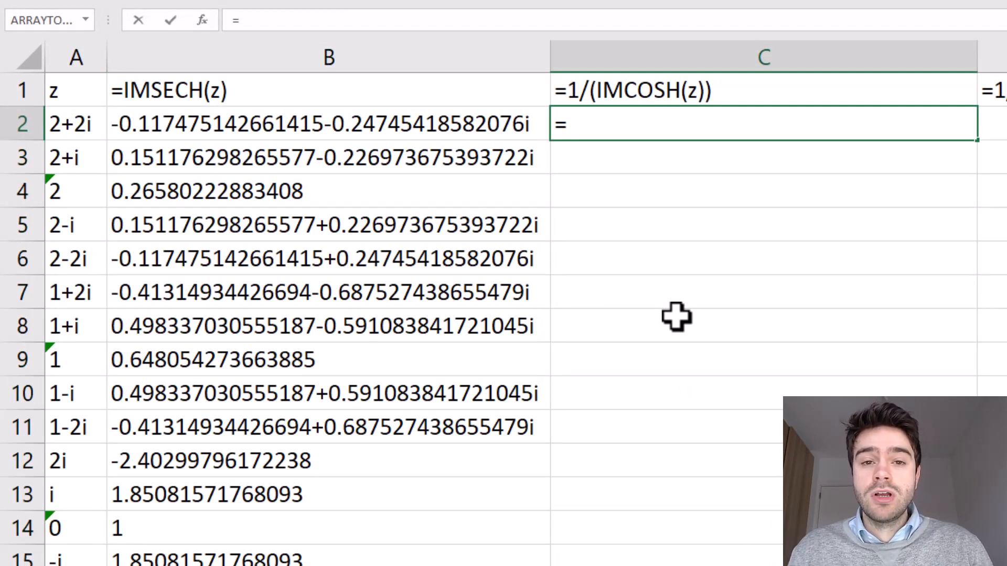
key(BackSpace)
text(=IMCOSH)
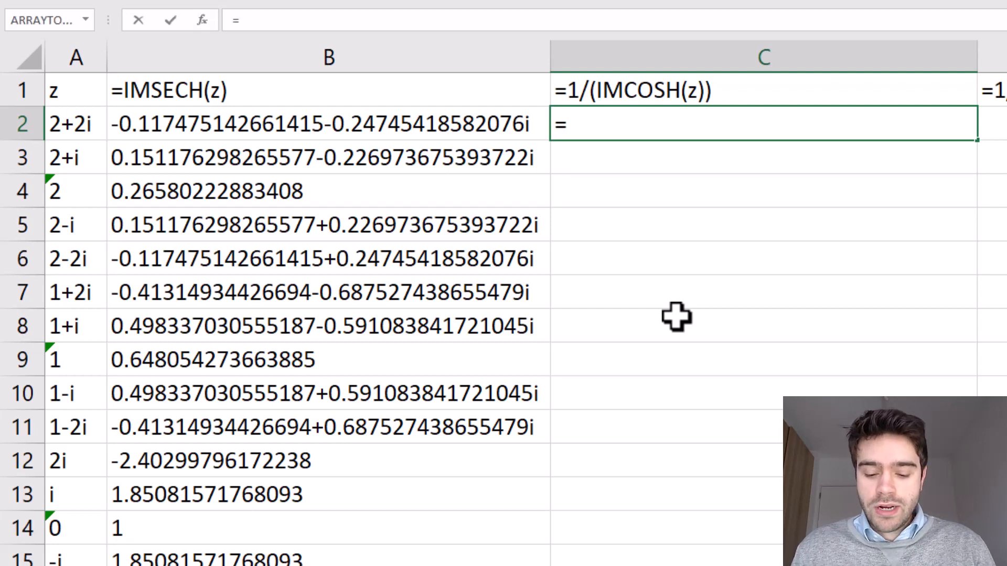
text(()
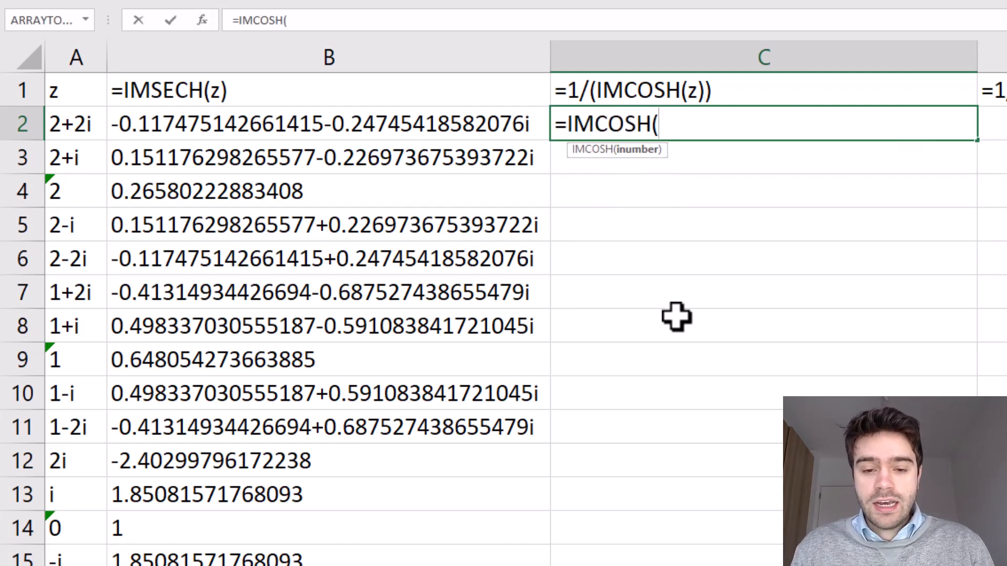
click(83, 121)
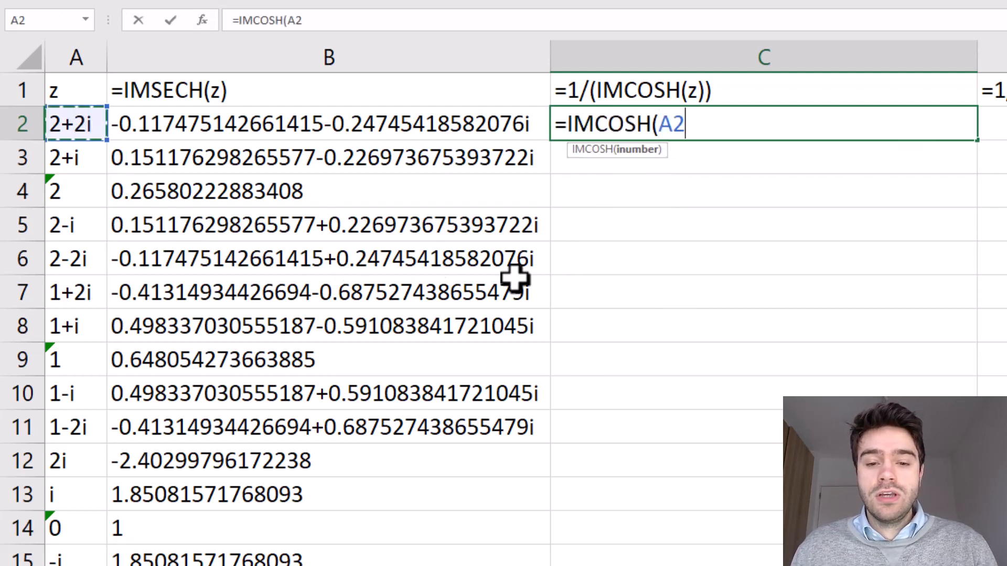
text())
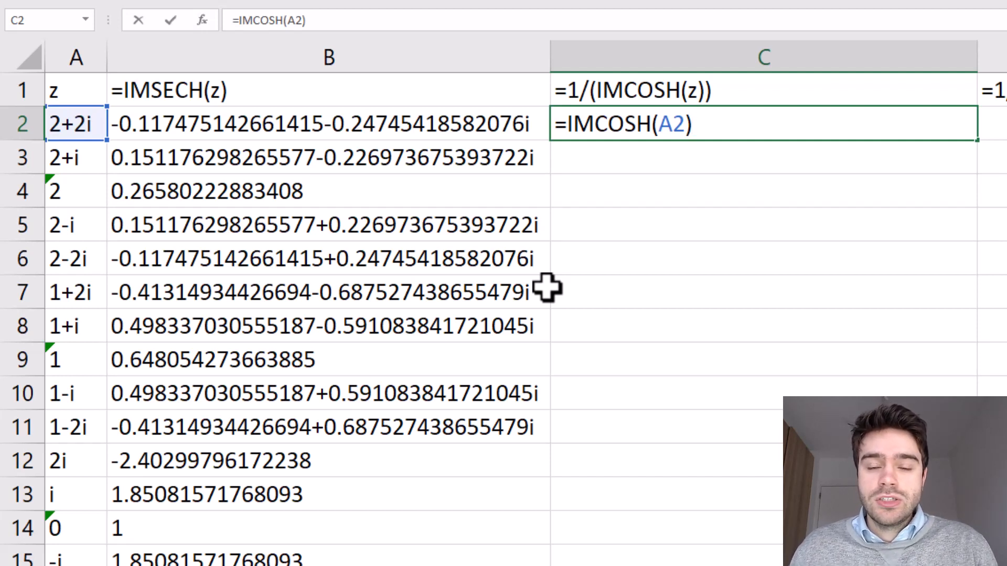
Wrap the C2 formula in a complex division of 1 so it reads =IMDIV(1,IMCOSH(A2)).
click(237, 18)
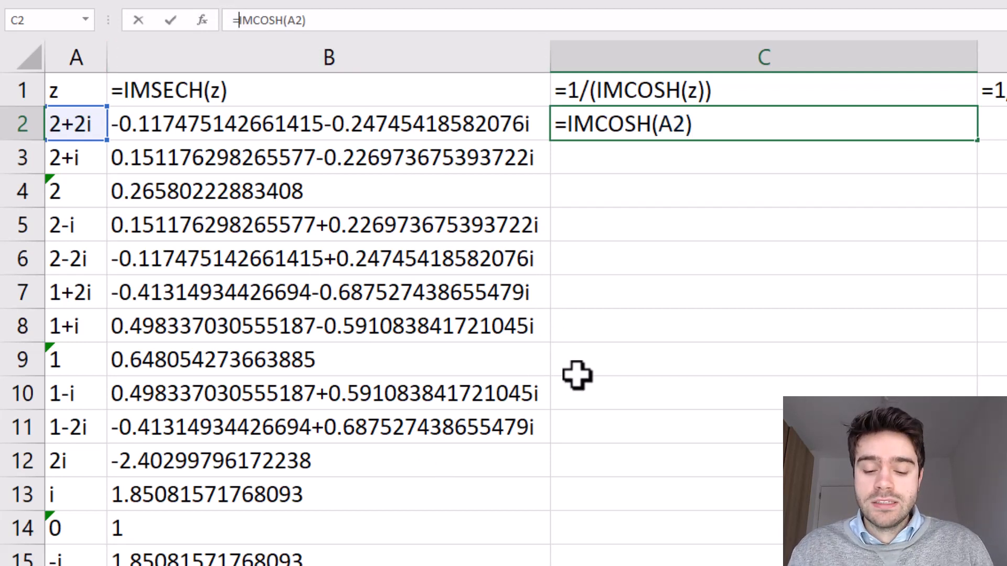
text(IMDIV)
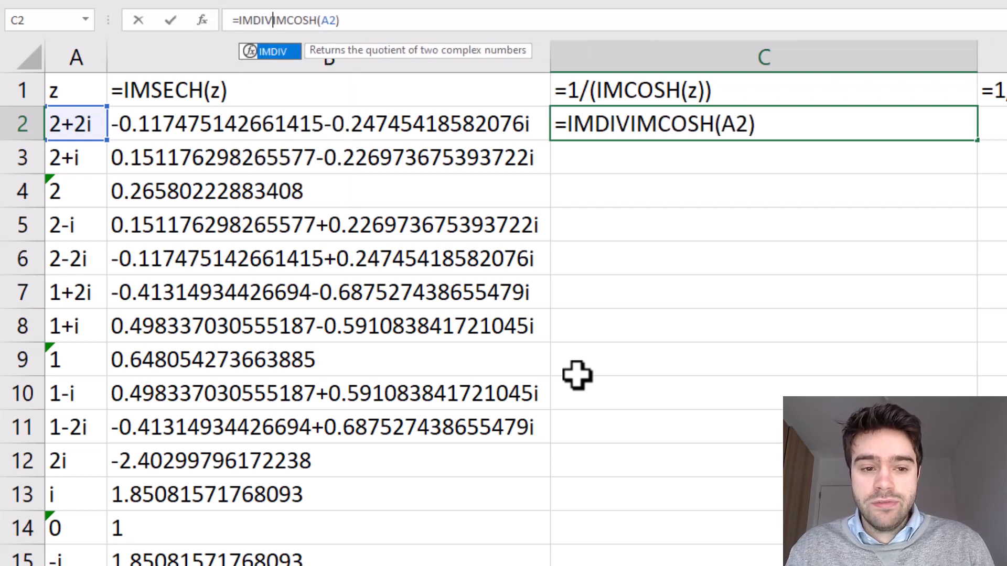
text(()
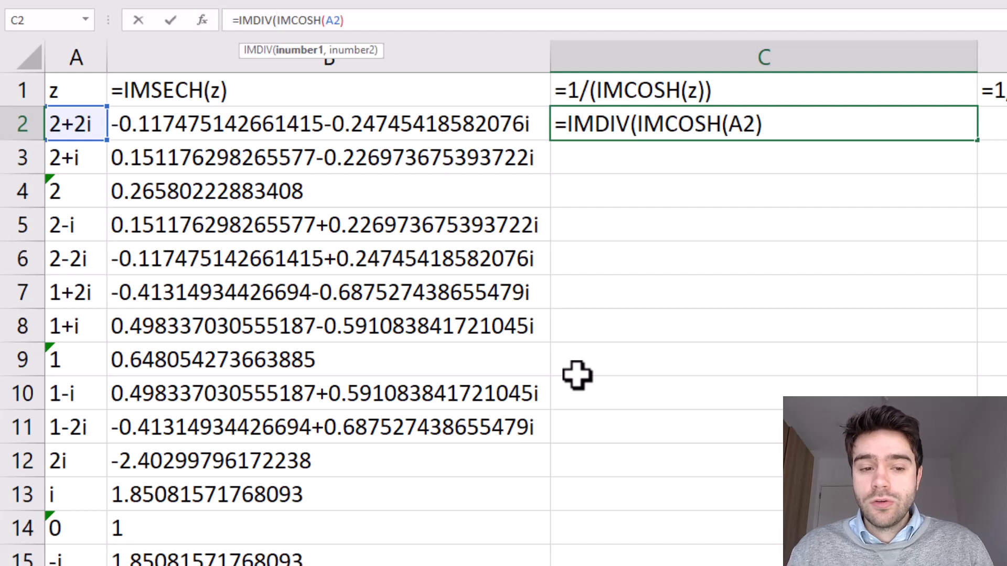
text(1,)
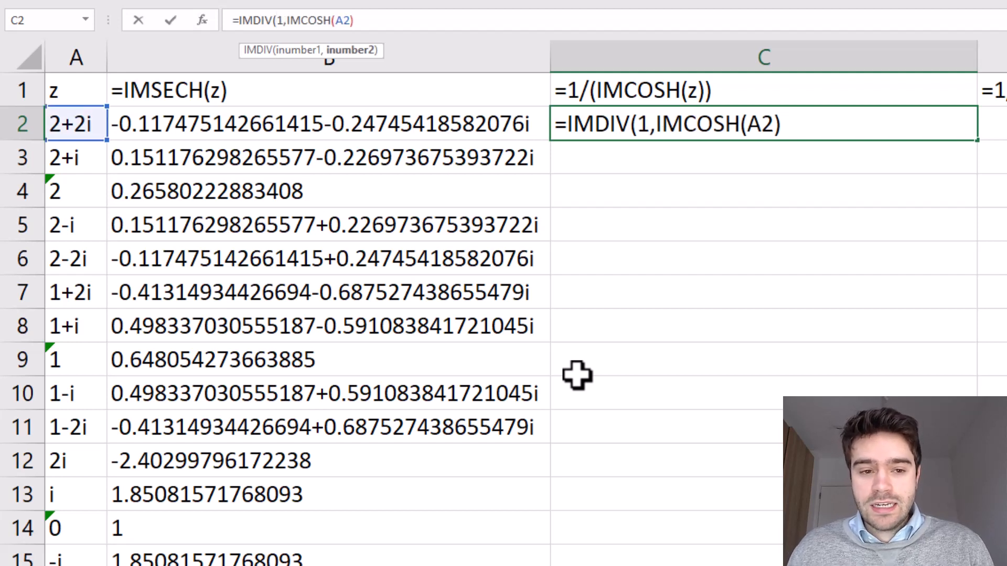
click(445, 22)
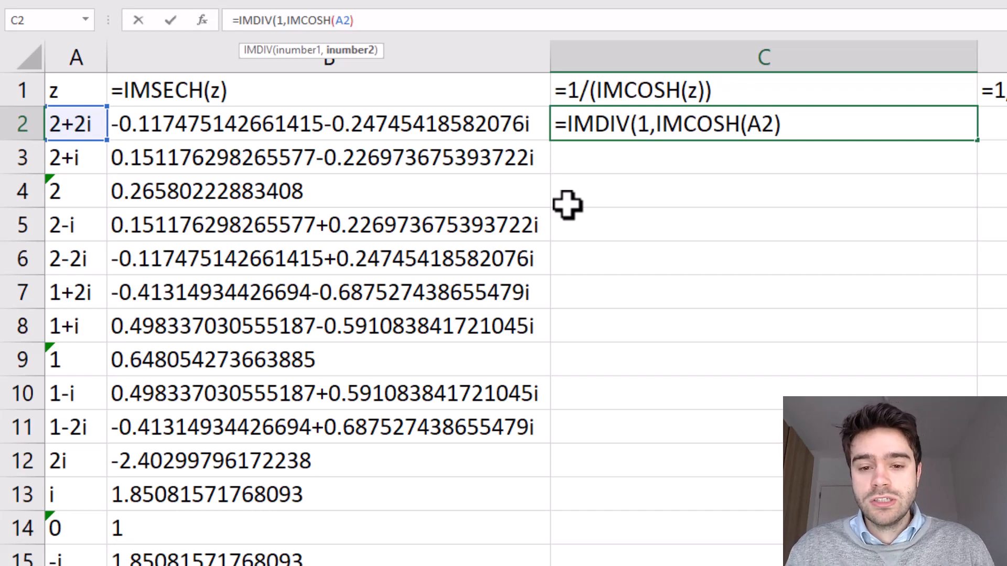
text())
key(Return)
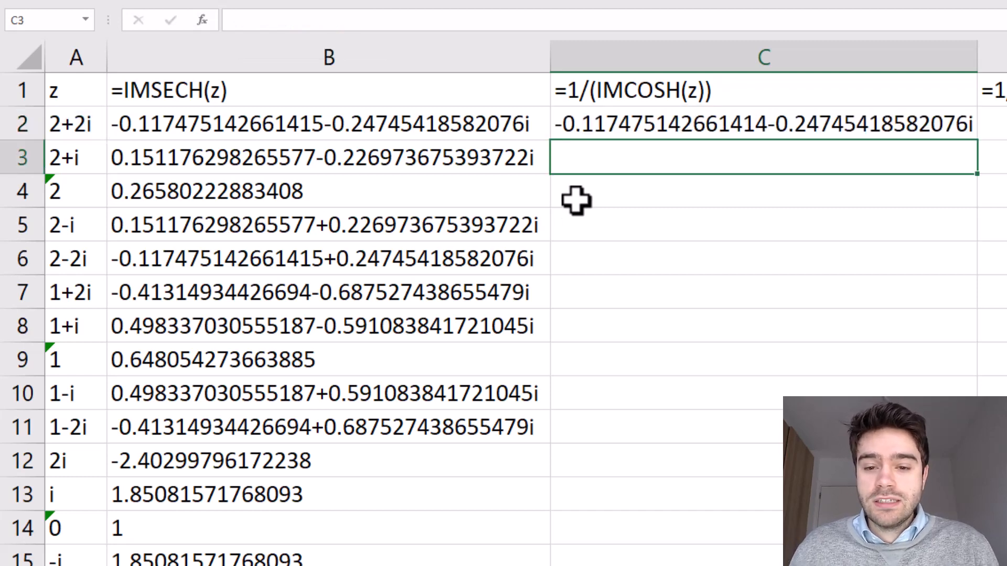
Fill the C2 formula down column C for all z values.
click(907, 125)
double_click(978, 140)
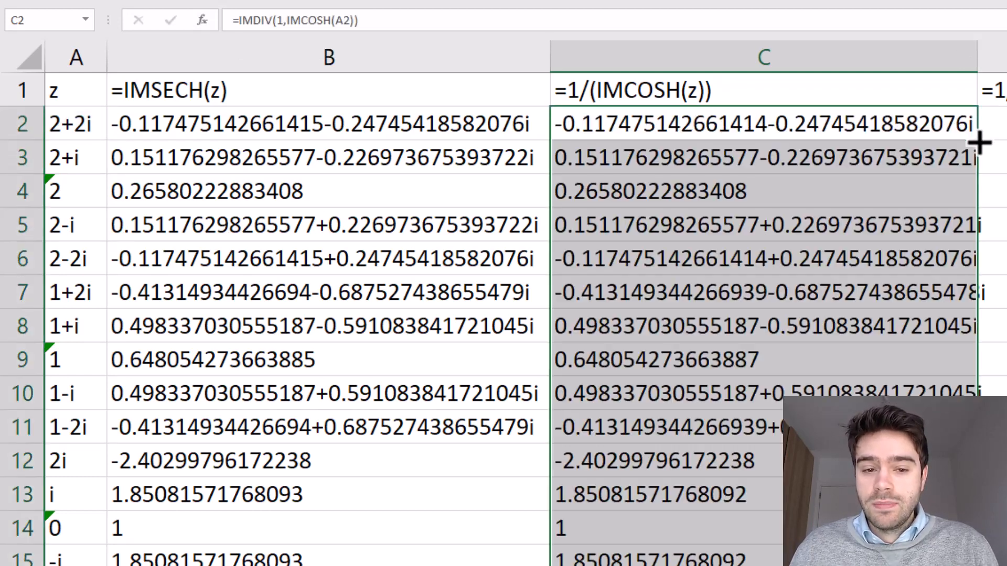
click(1000, 219)
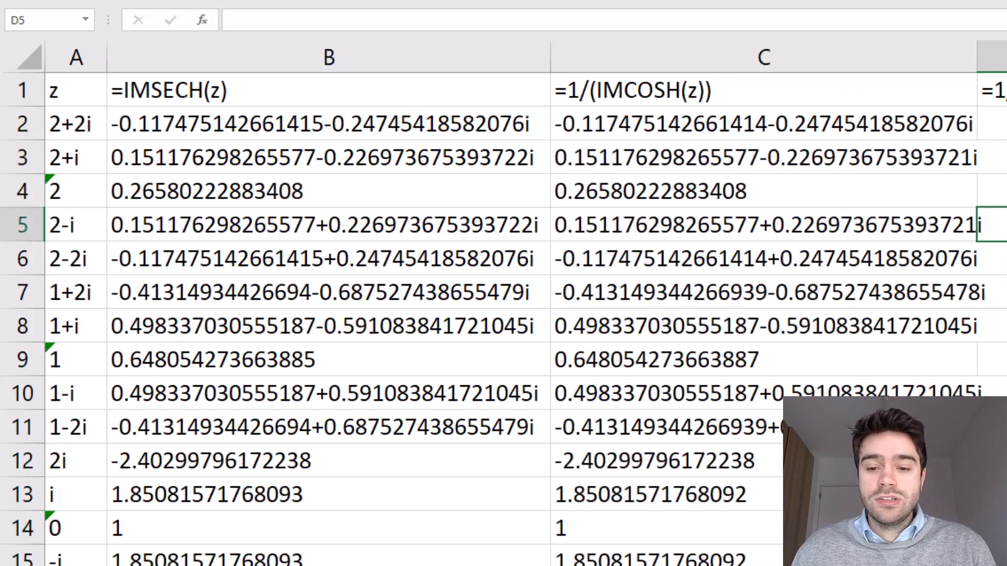
click(369, 236)
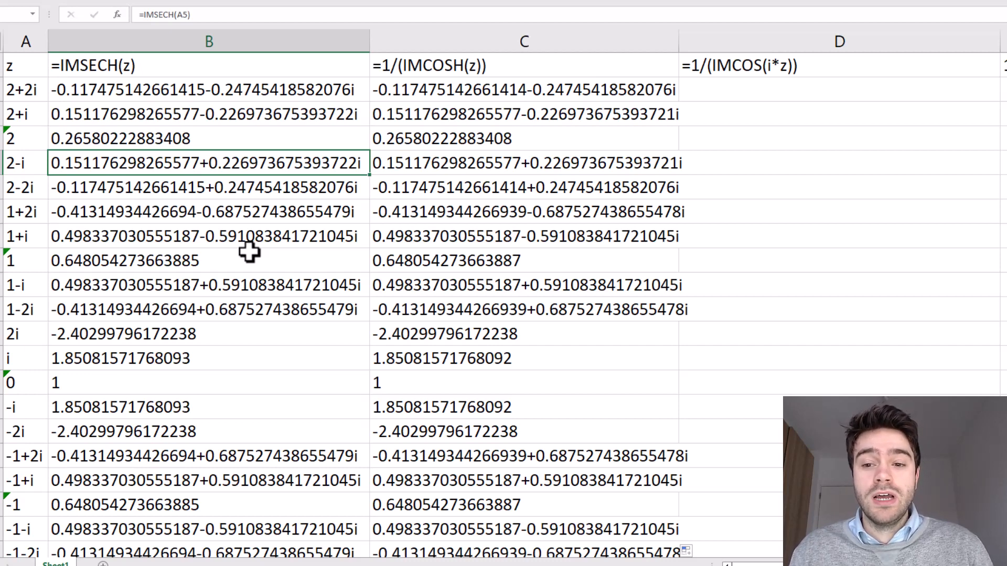
Write the formula =IMPRODUCT("i",A2) in cell D2 to multiply z by i.
click(724, 93)
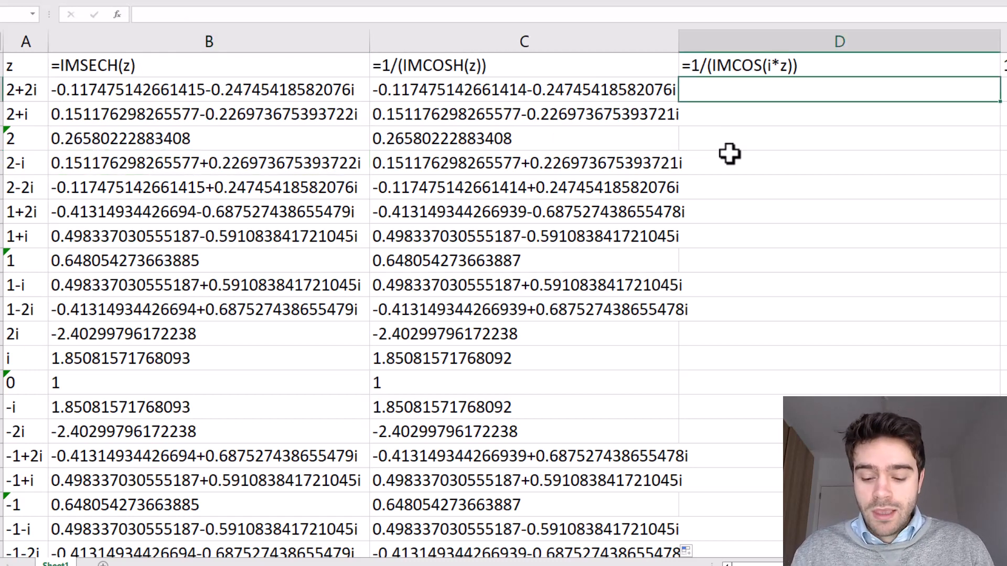
text(=)
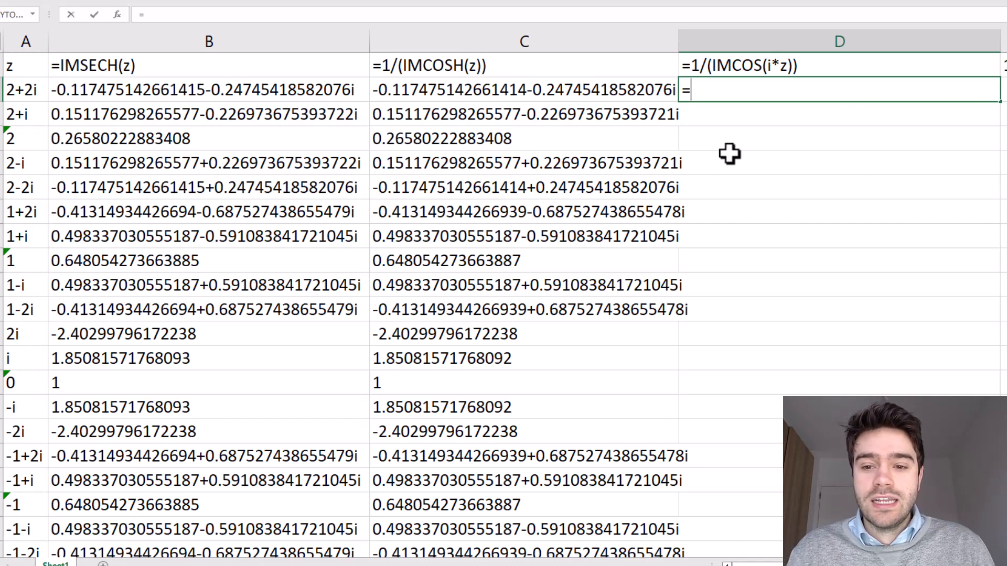
text(IMP)
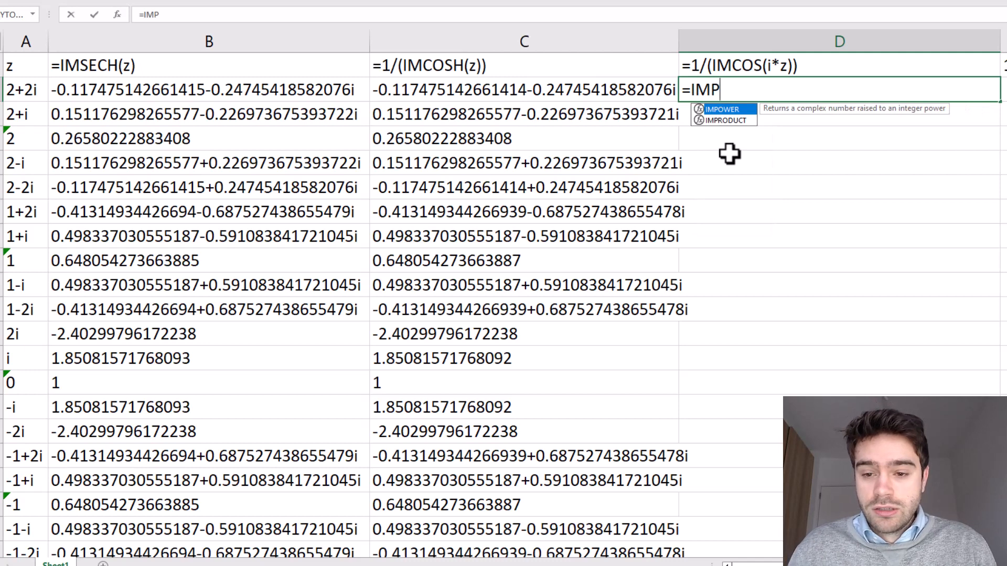
double_click(731, 120)
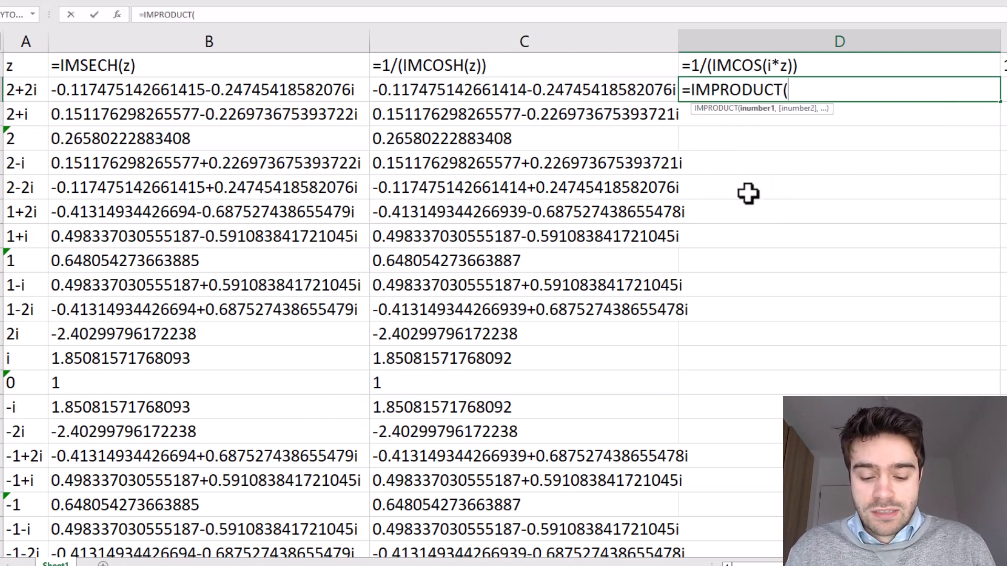
text("i")
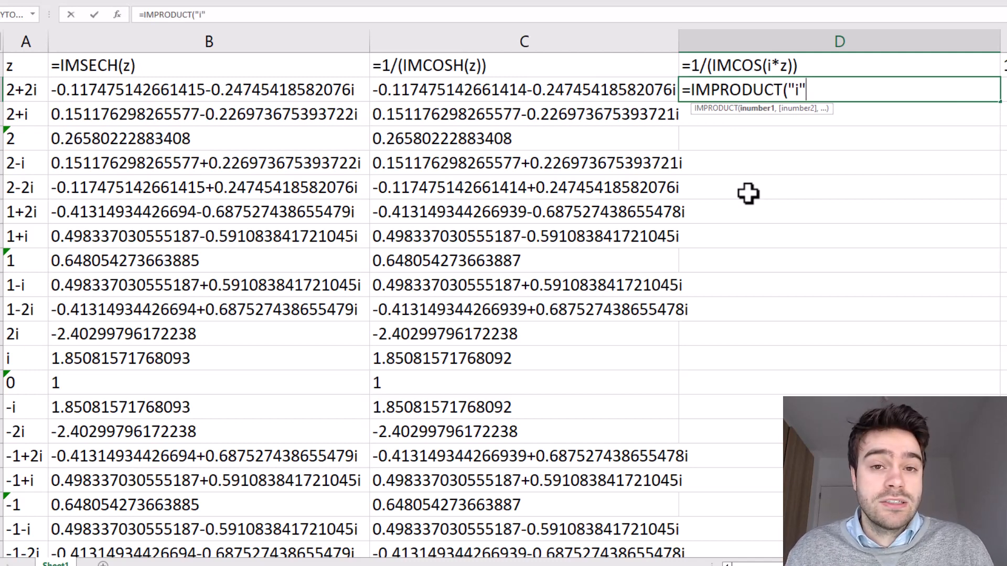
text(,)
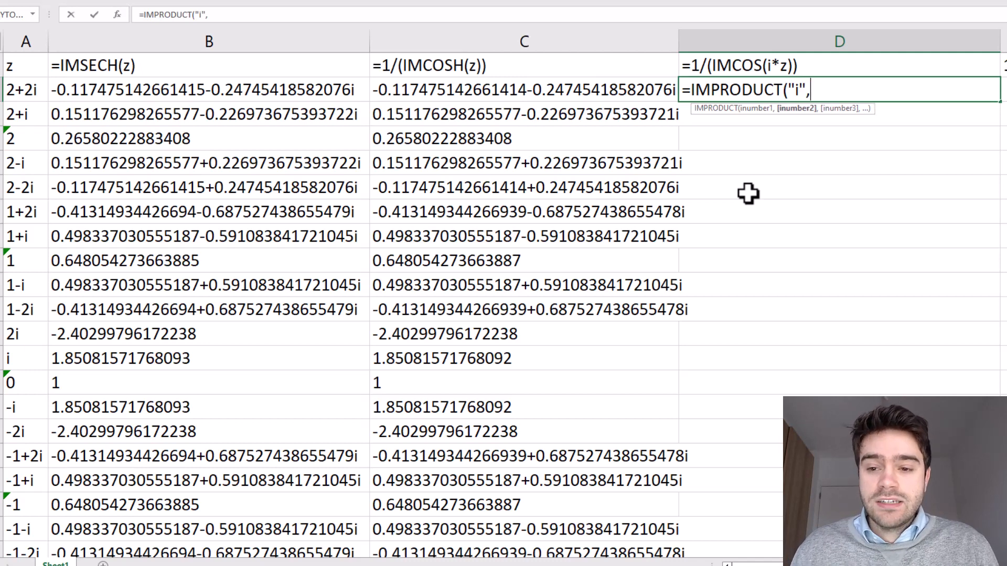
click(26, 92)
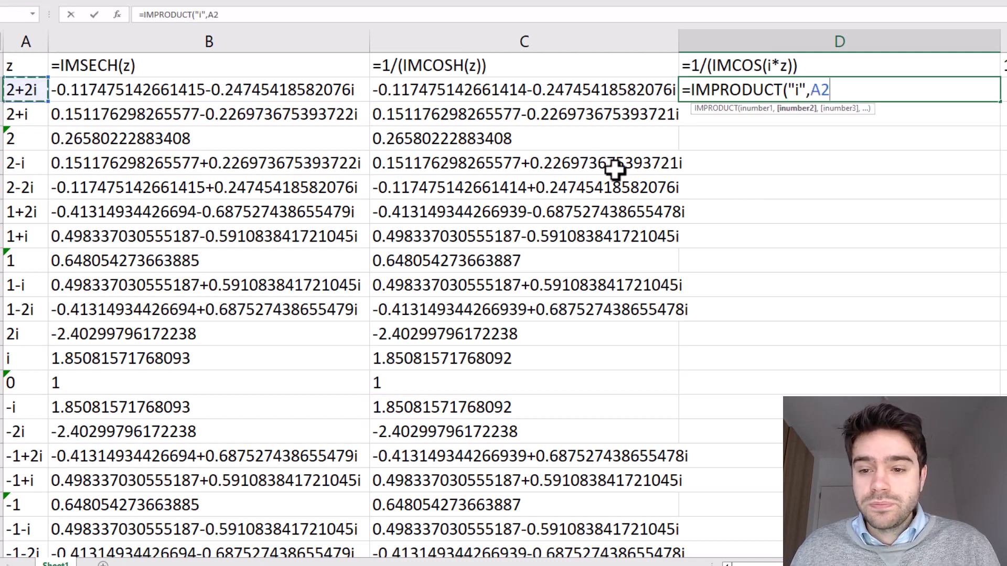
text())
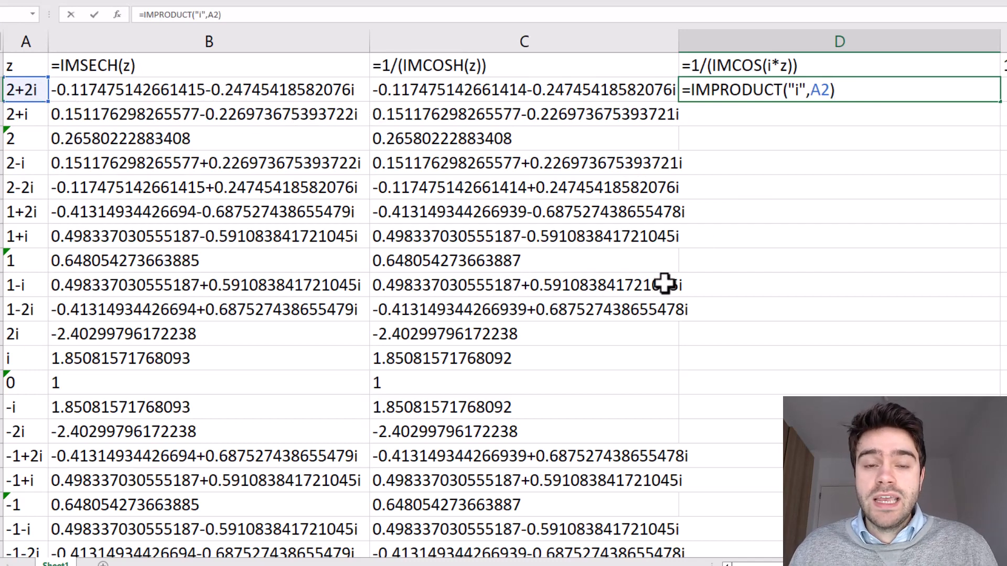
Nest the product in D2 inside the cosine function so it reads =IMCOS(IMPRODUCT("i",A2)).
click(140, 14)
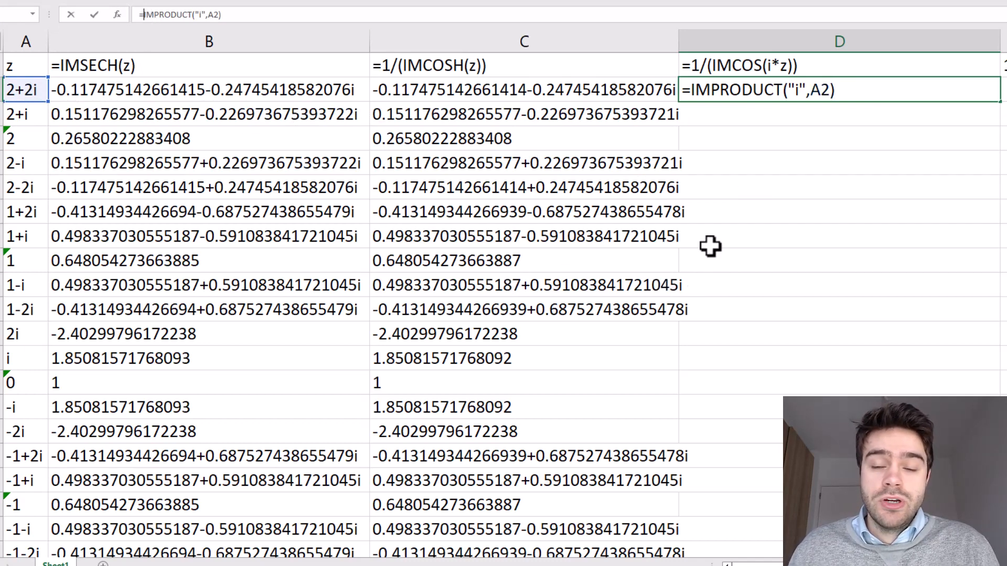
text(IMCOS)
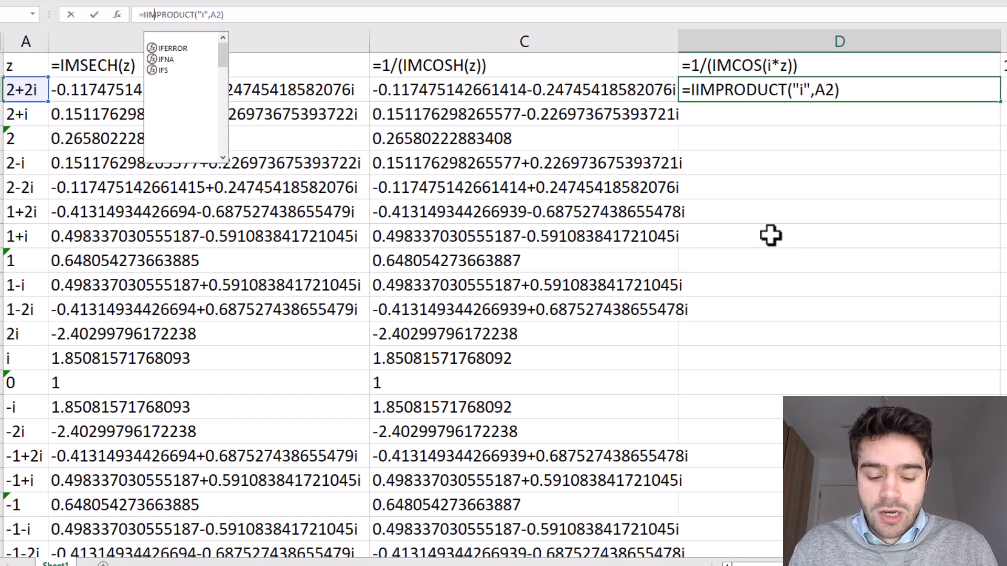
text(()
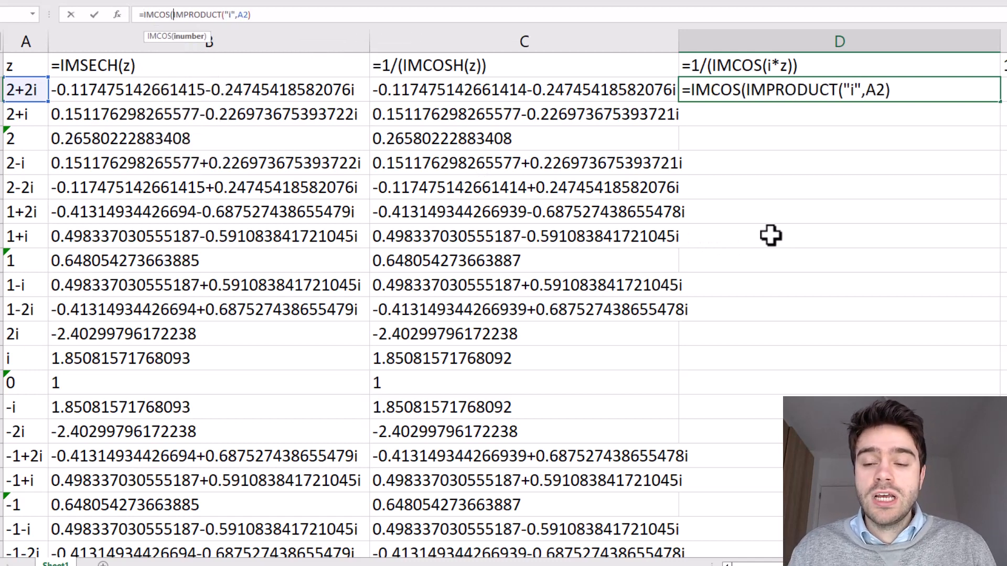
click(472, 14)
text())
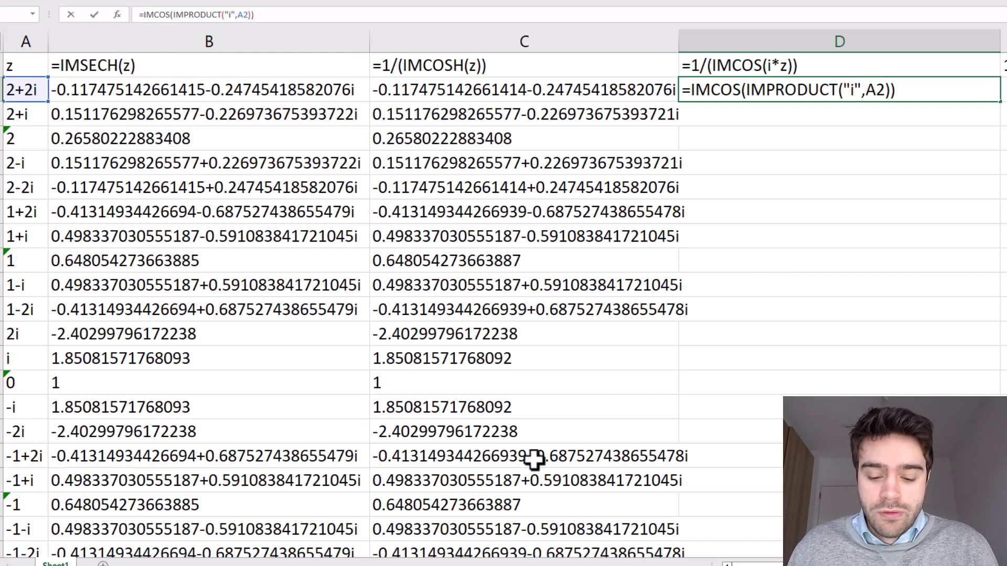
Wrap the D2 formula in a complex division of 1, giving =IMDIV(1,IMCOS(IMPRODUCT("i",A2))), and fill it down column D.
text(IMDIV()
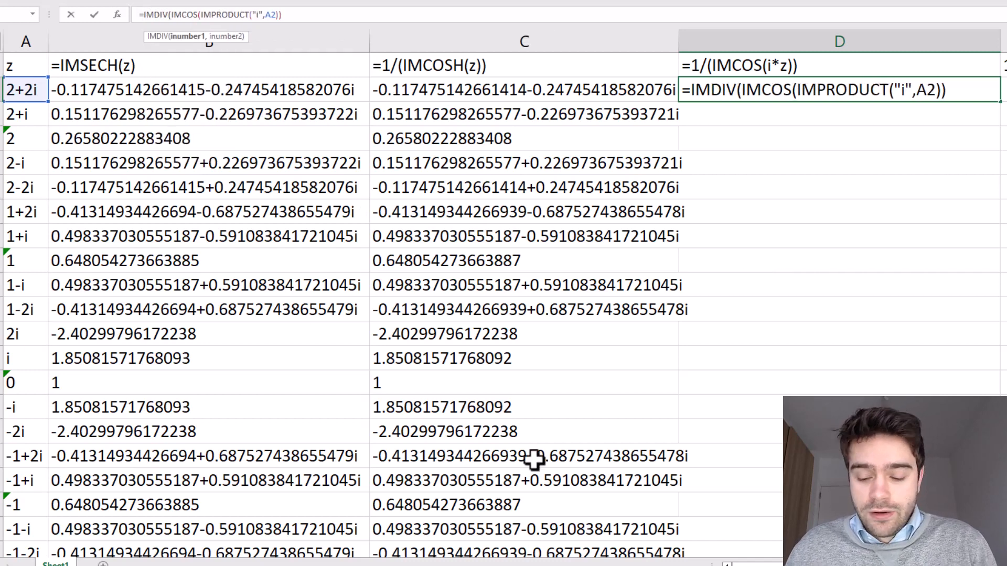
text(1,)
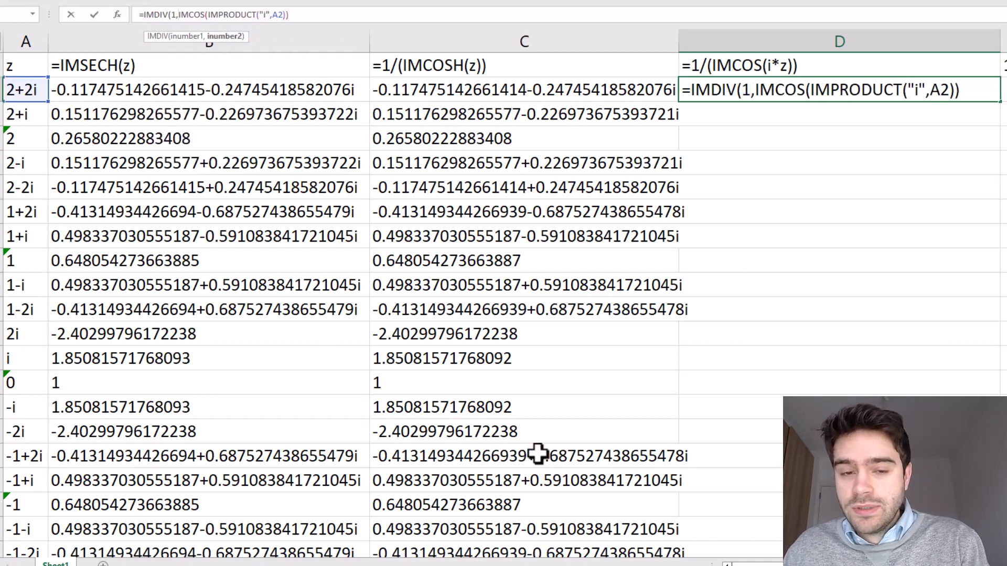
click(348, 15)
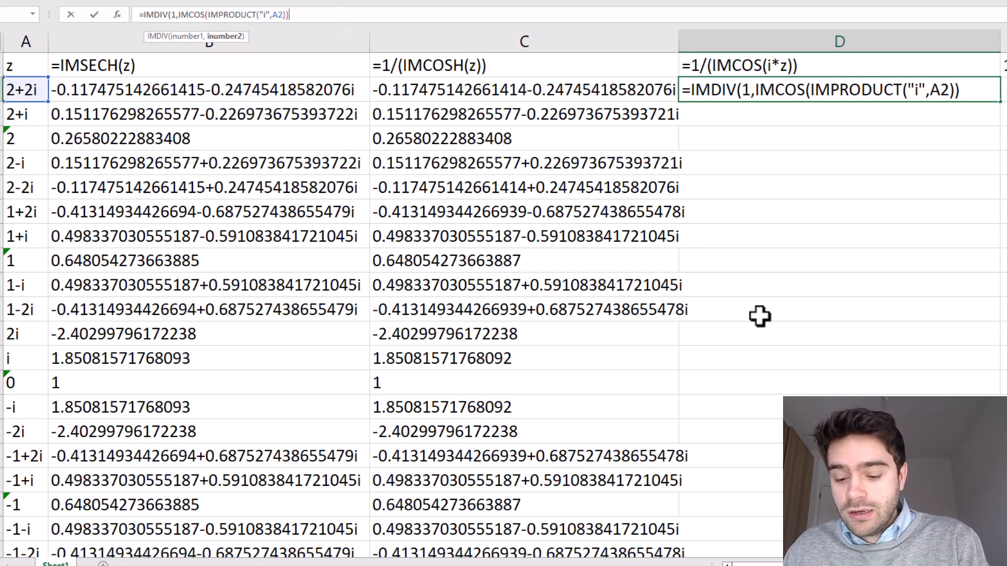
text())
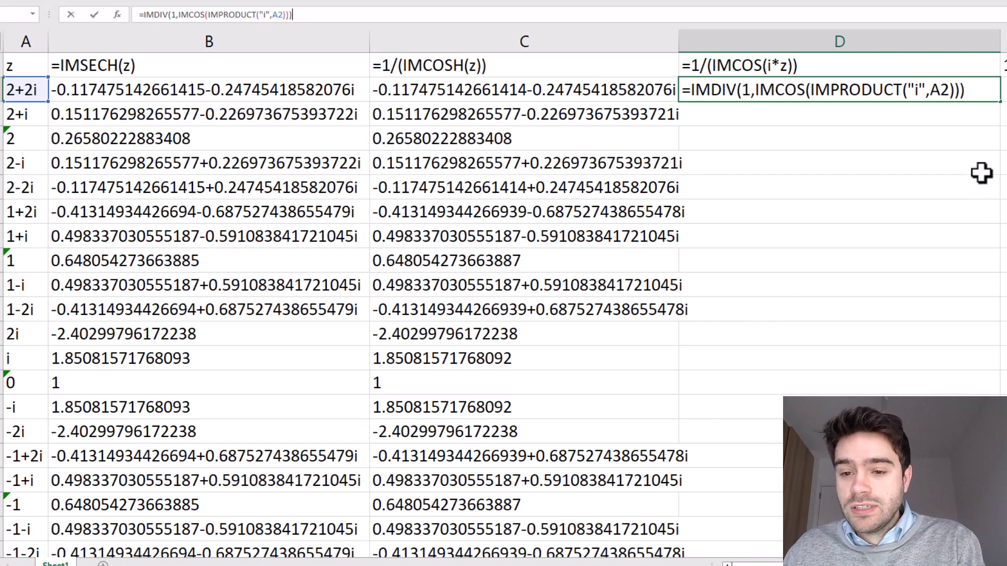
key(ctrl+Return)
double_click(1000, 101)
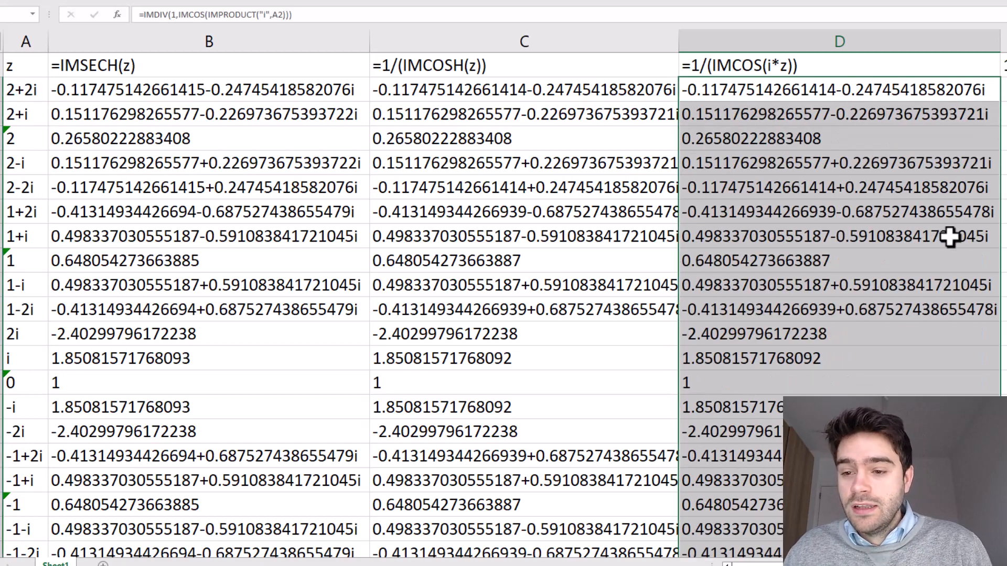
click(950, 237)
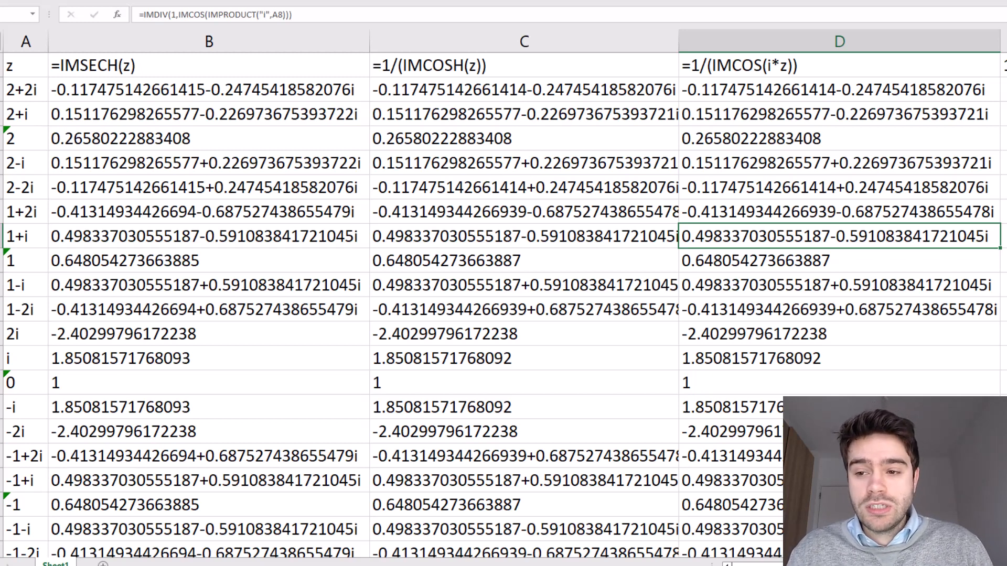
Write the formula =IMEXP(A2) in cell E2 to raise e to the power z.
scroll(967, 196, right, 3)
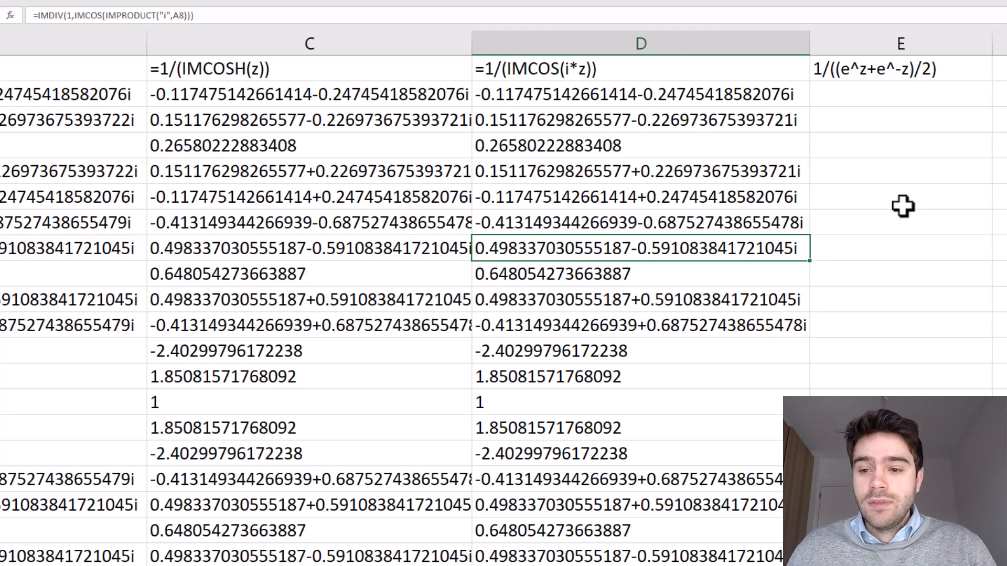
click(870, 97)
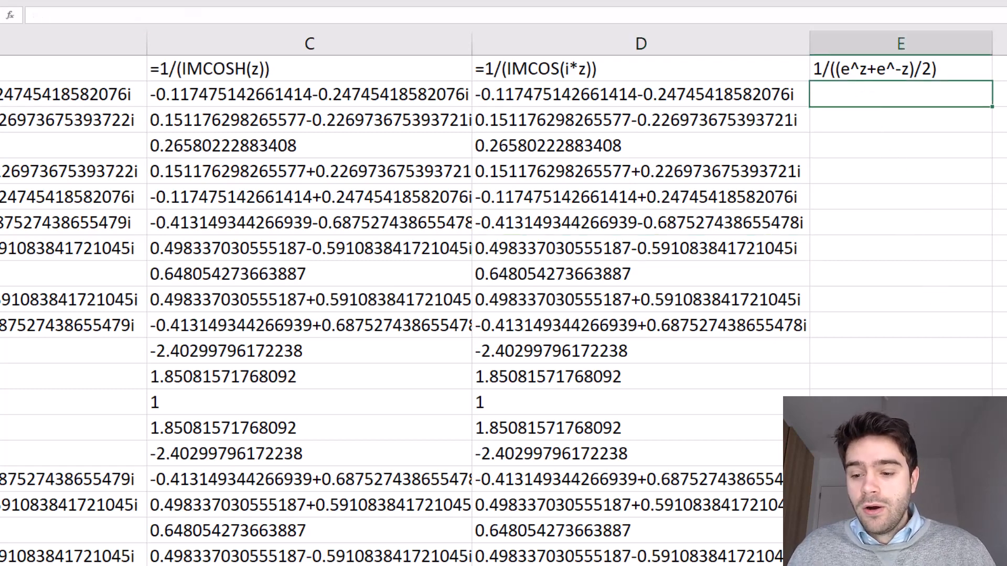
scroll(497, 298, right, 3)
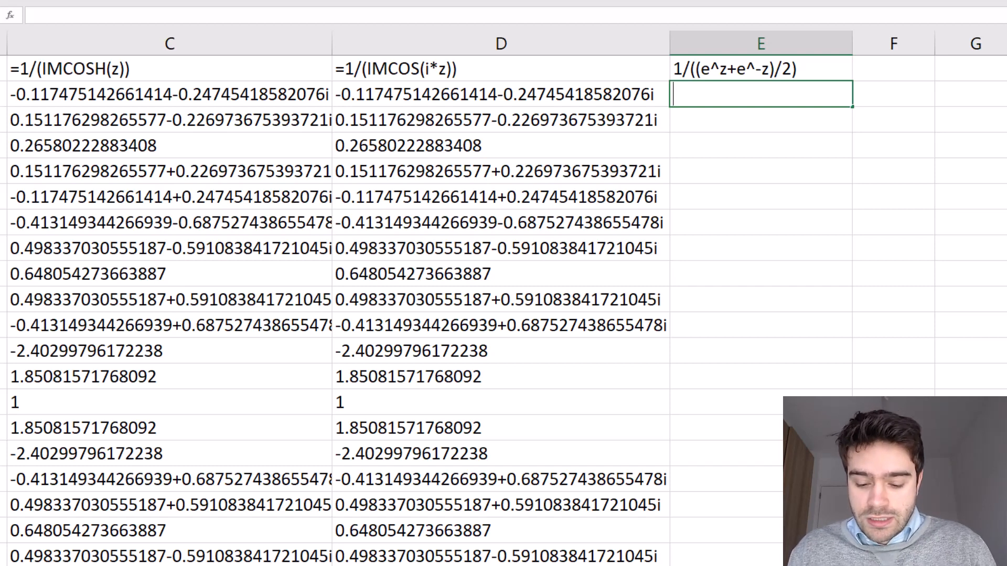
text(=IMEXP()
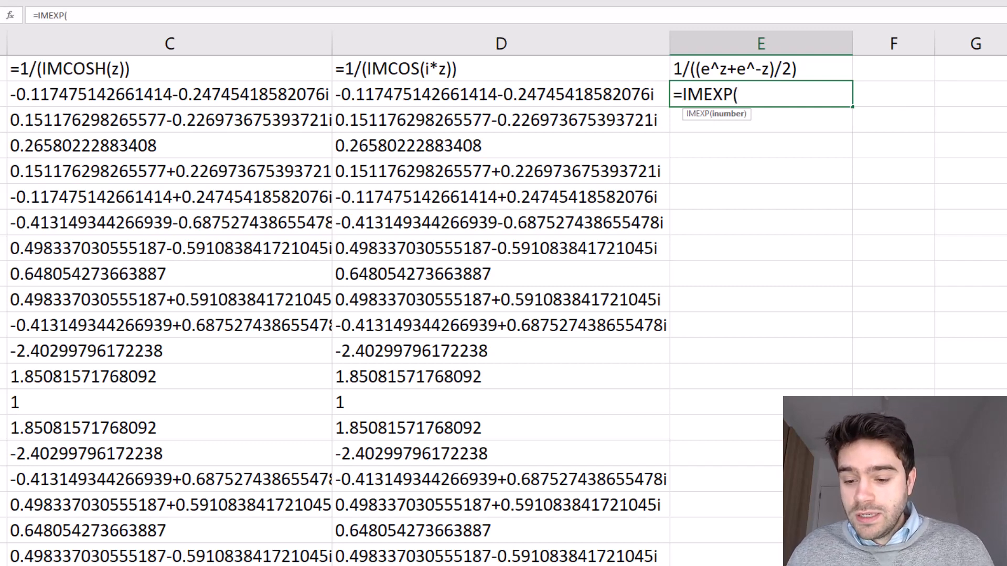
scroll(503, 298, left, 4)
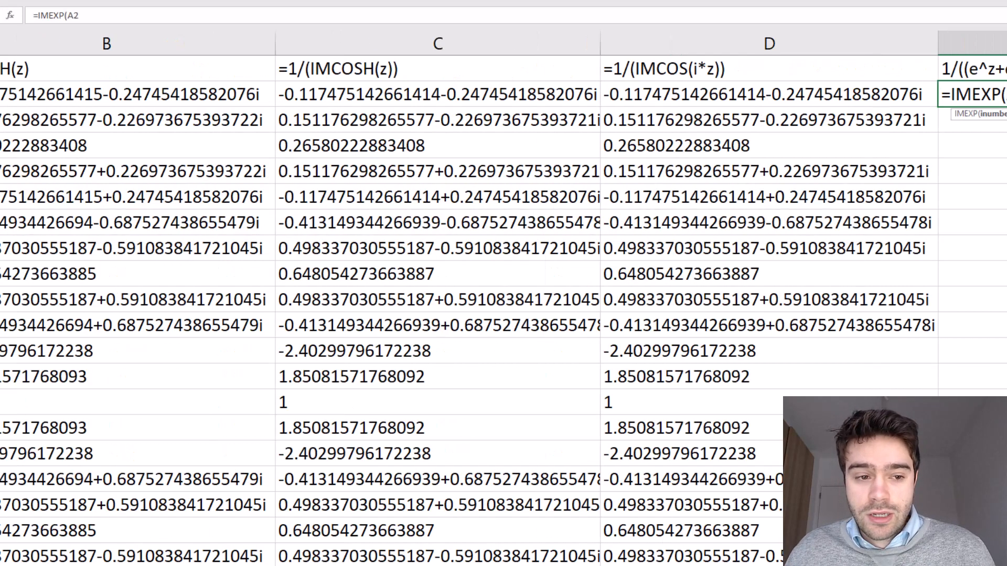
text(A2)
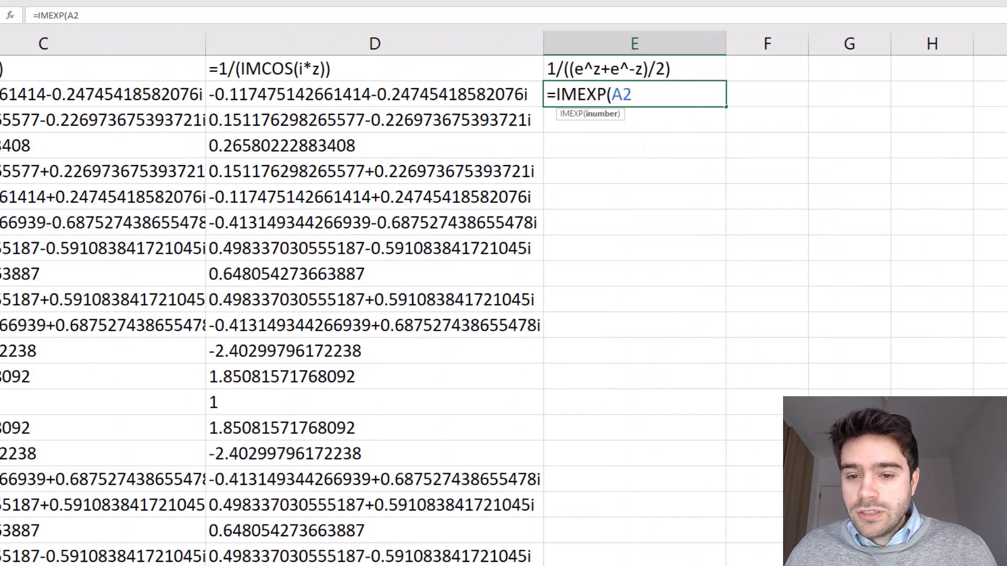
text())
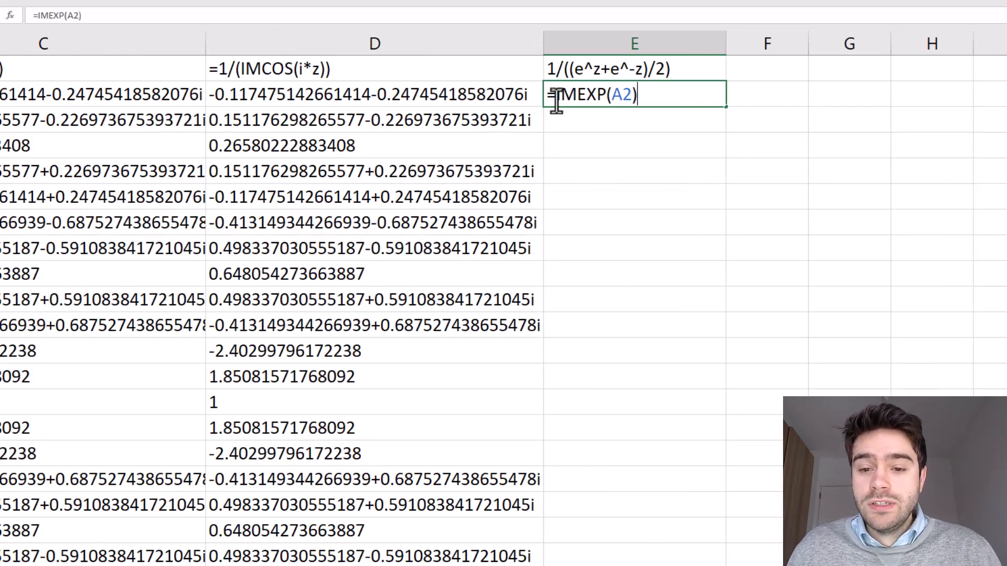
Enclose the exponential in E2 in an IMSUM function, followed by a comma for a second term.
key(Home)
key(Right)
text(IMSUM()
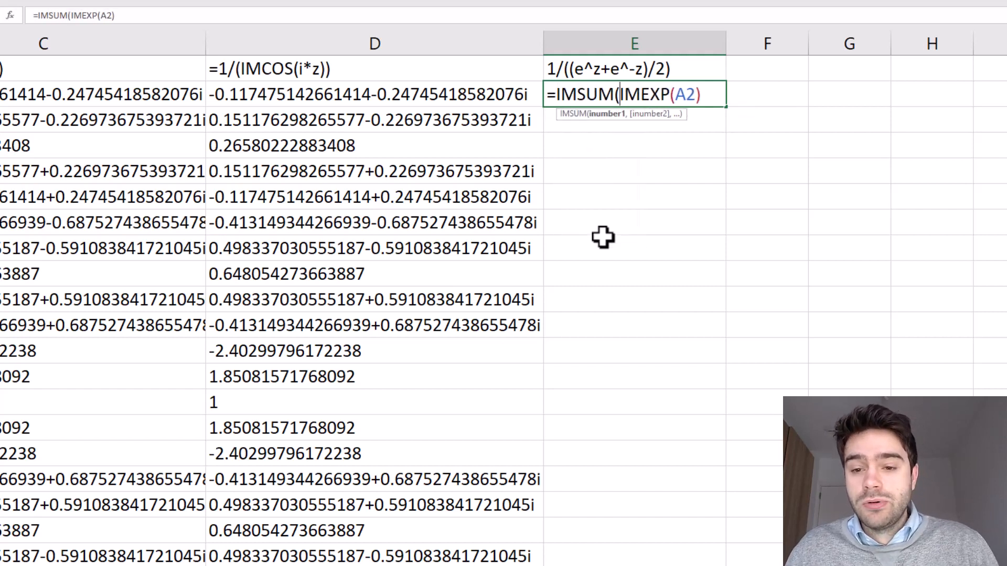
key(End)
text(,)
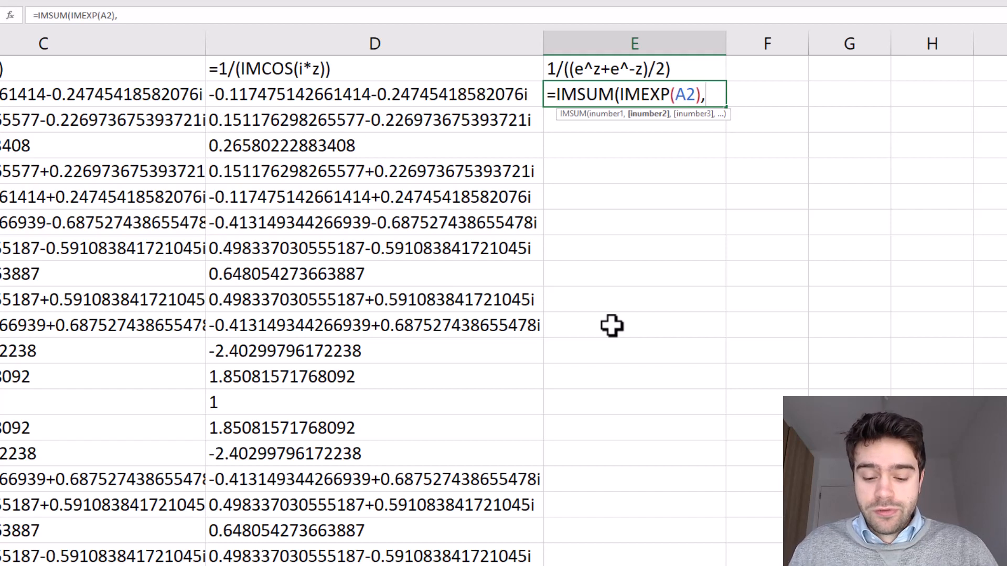
Add the negative exponential as the second term so E2 reads =IMSUM(IMEXP(A2),IMEXP(IMPRODUCT(-1,A2))).
text(IMP)
key(BackSpace)
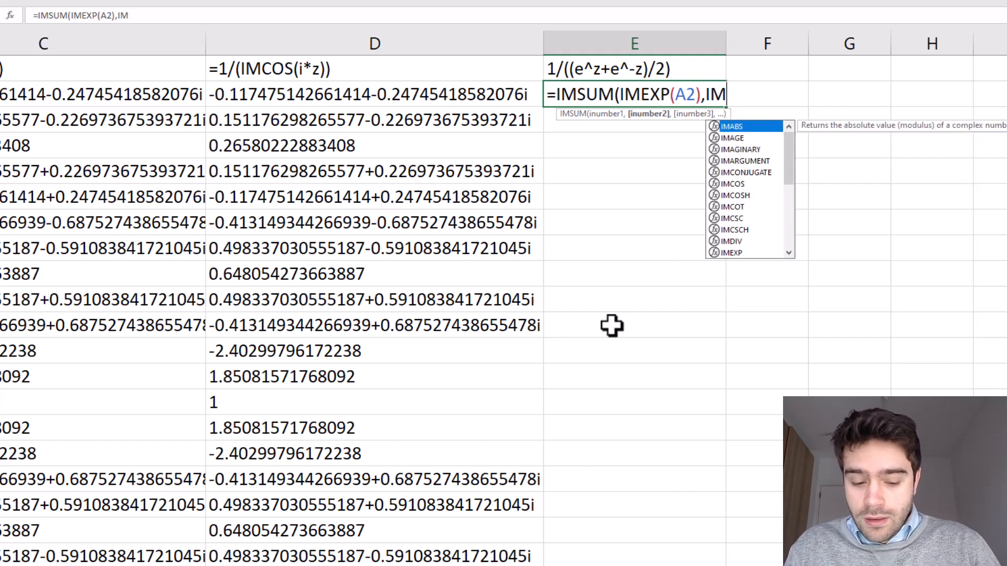
text(EXP()
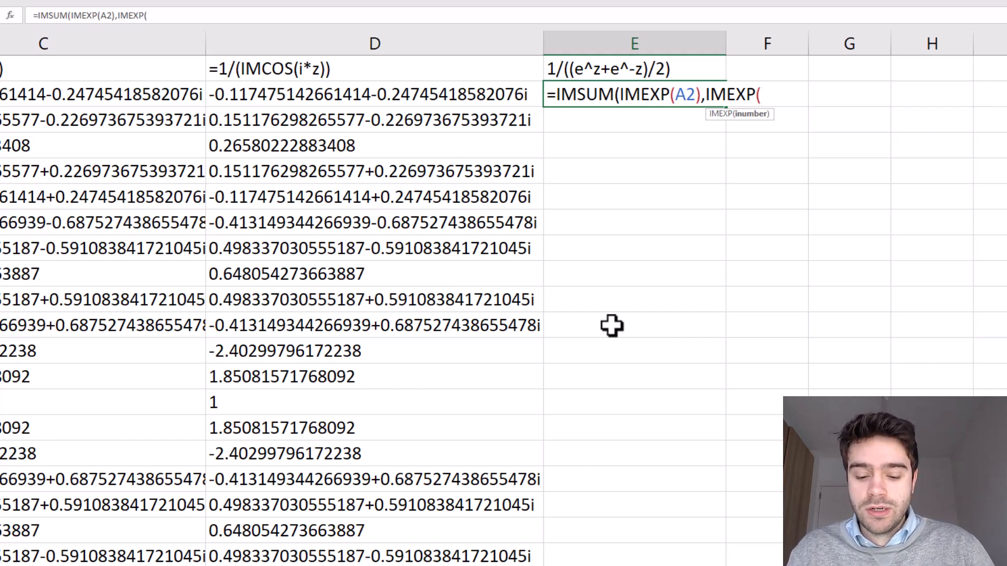
text(IMP)
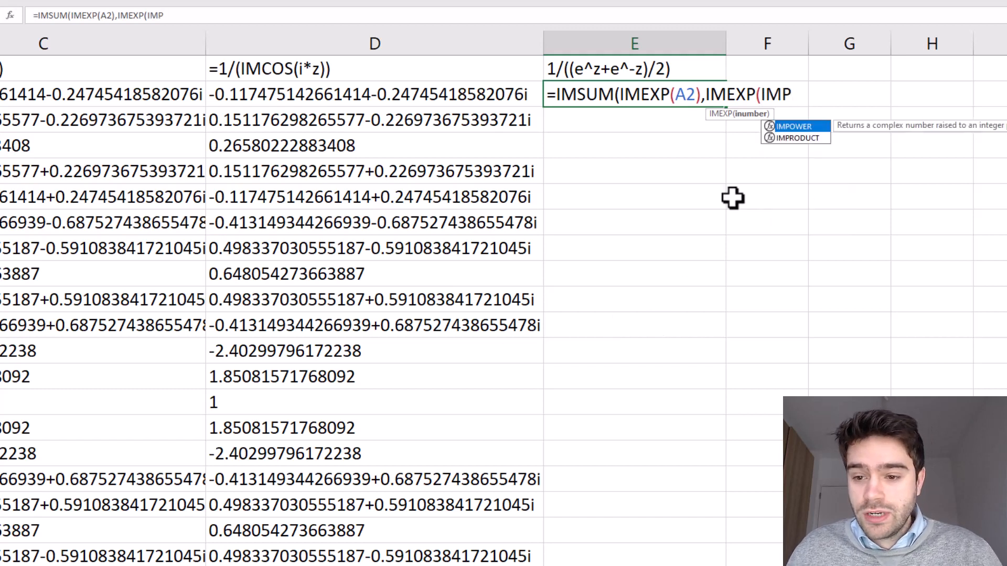
double_click(788, 139)
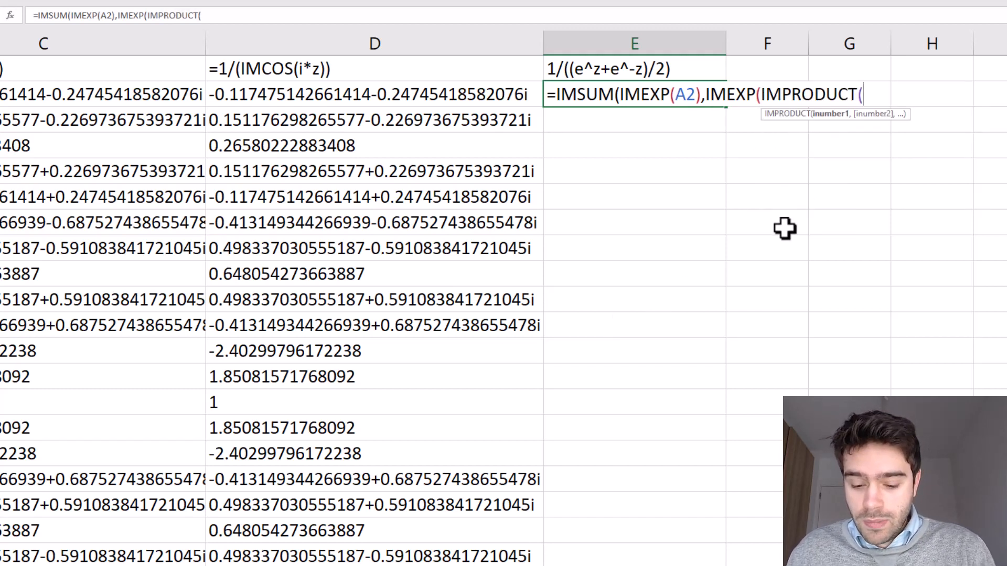
text(-1,)
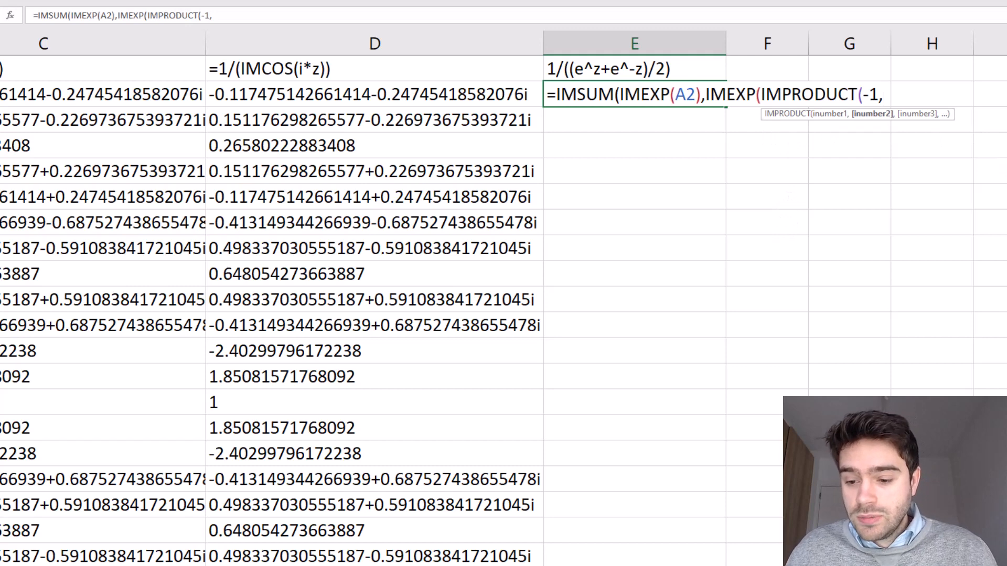
scroll(503, 299, left, 2)
text(A2)
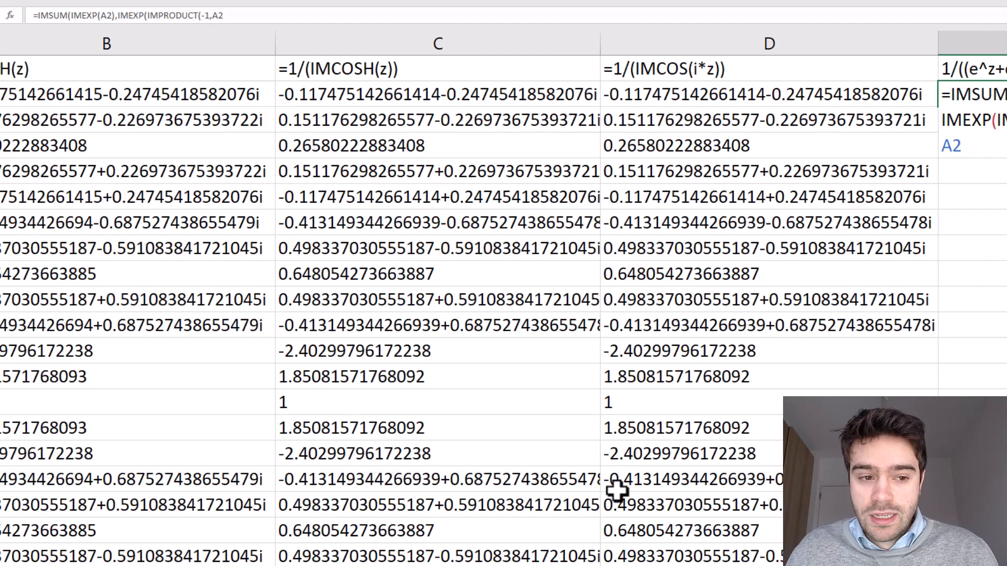
scroll(618, 483, right, 2)
scroll(504, 299, right, 2)
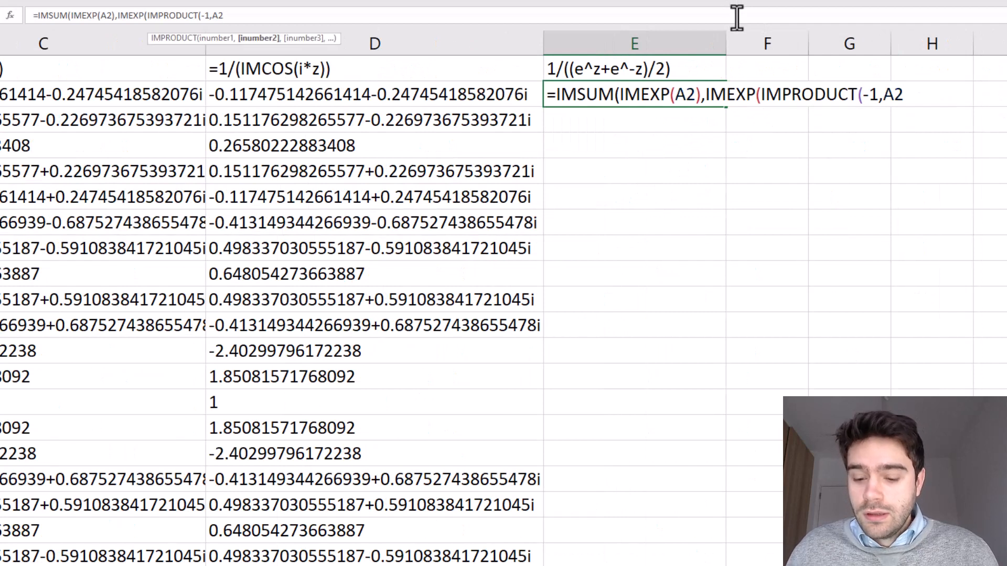
text())
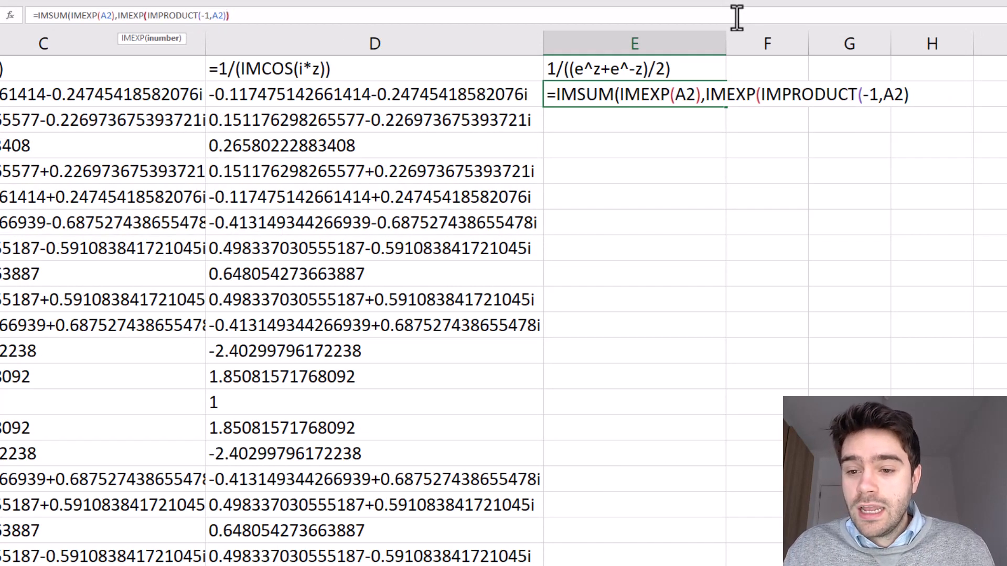
text()))
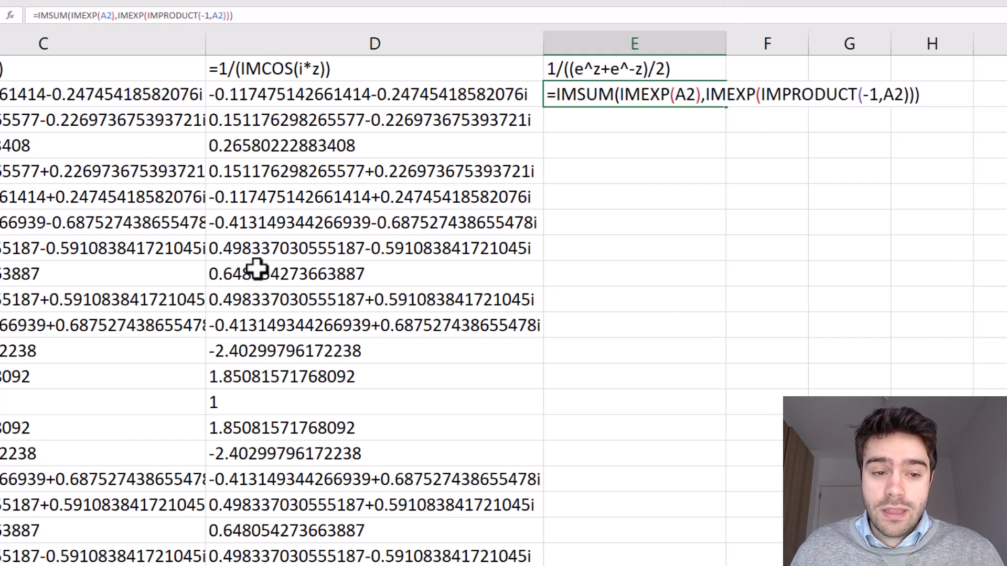
Divide the E2 sum by 2 and take its reciprocal so it reads =IMDIV(1,IMDIV(IMSUM(IMEXP(A2),IMEXP(IMPRODUCT(-1,A2))),2)).
text(IMDIV()
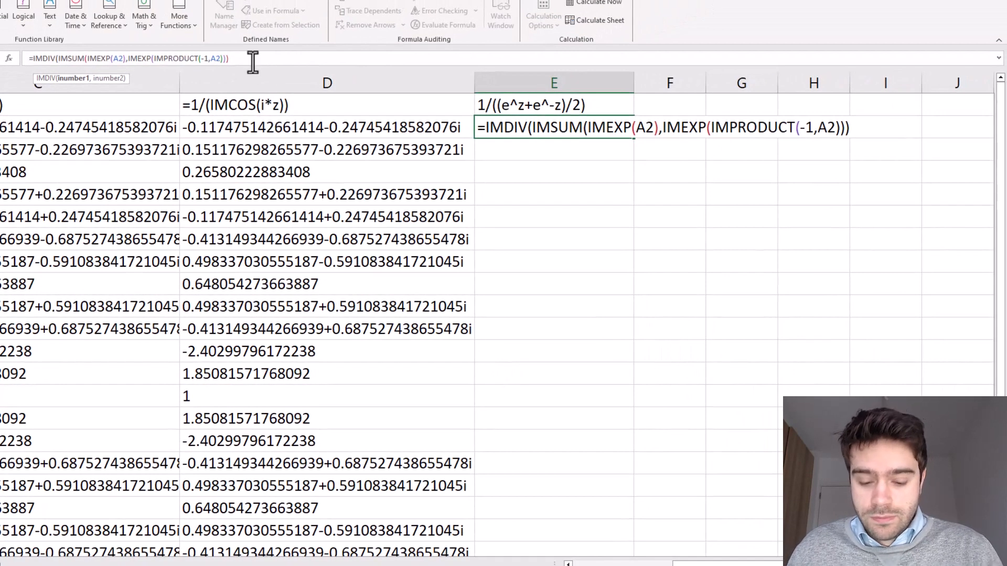
text(,2))
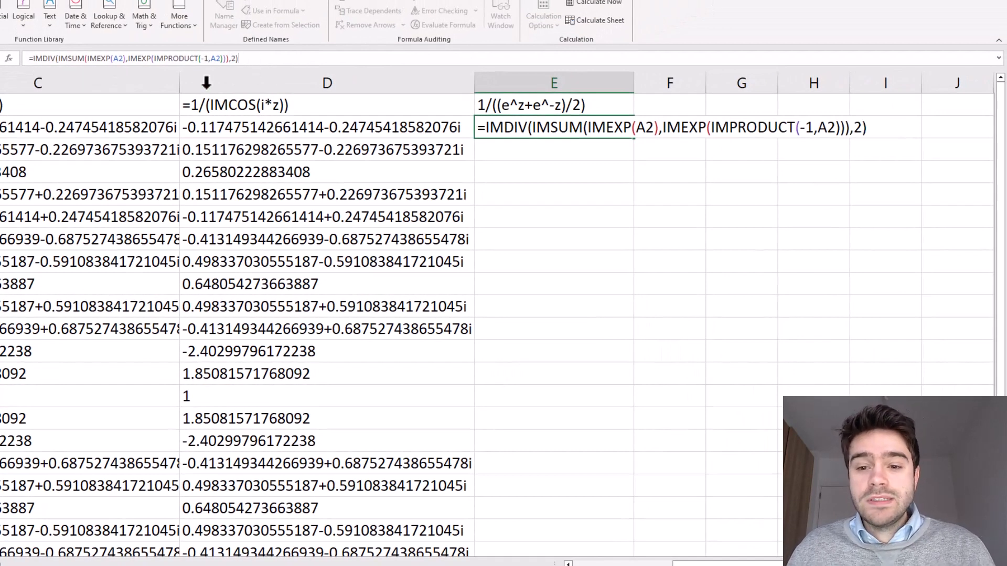
click(32, 58)
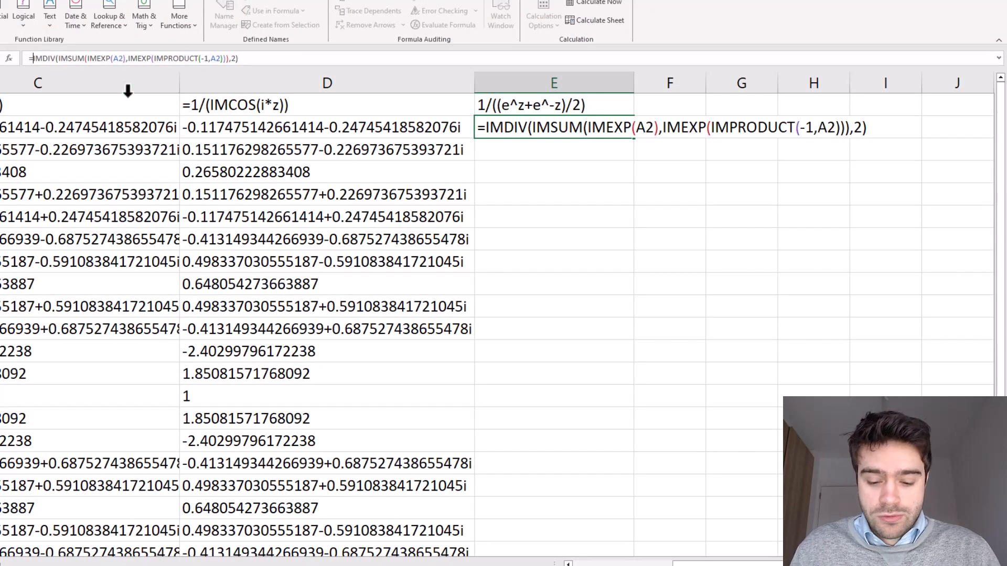
text(IMDIV()
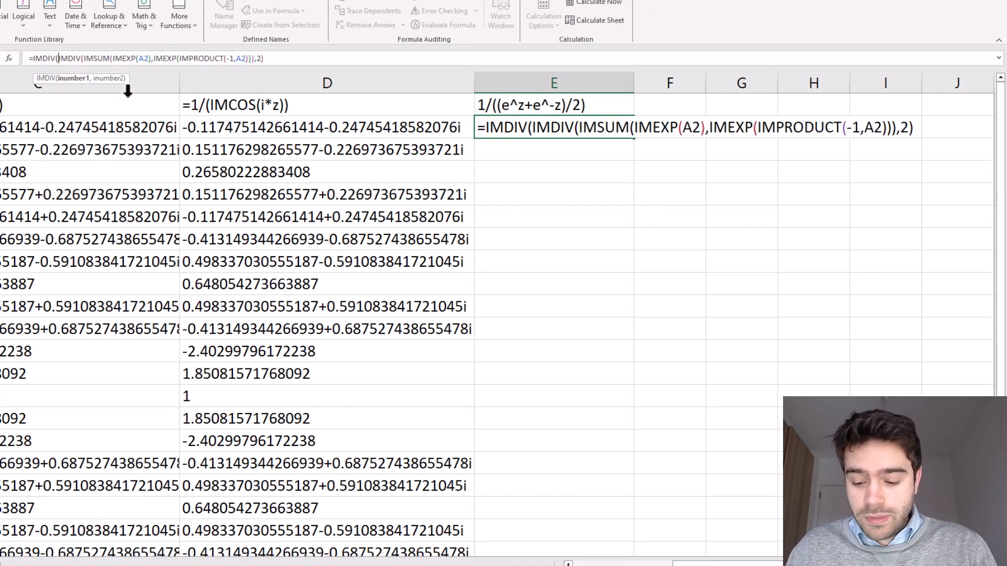
text(1,)
click(301, 59)
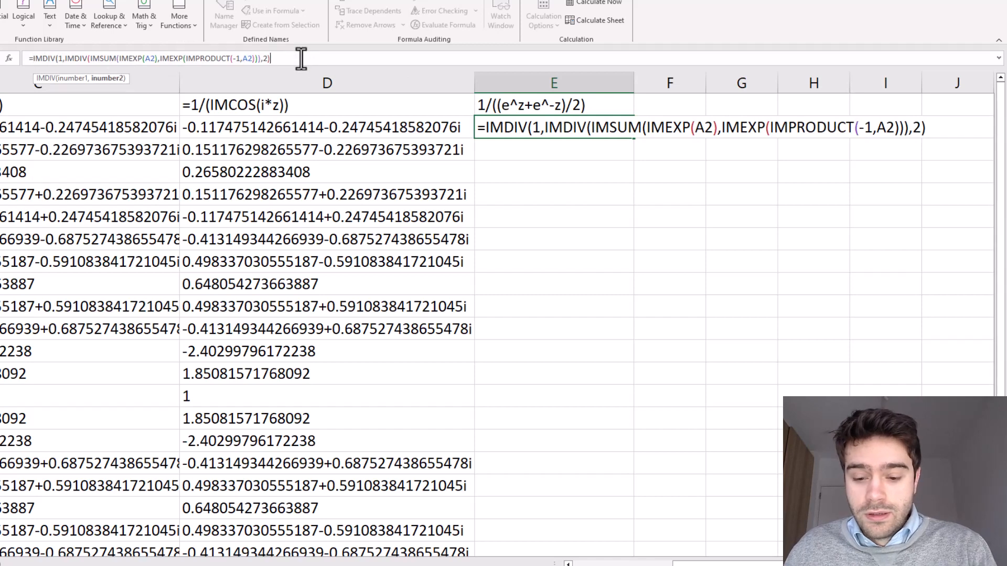
text())
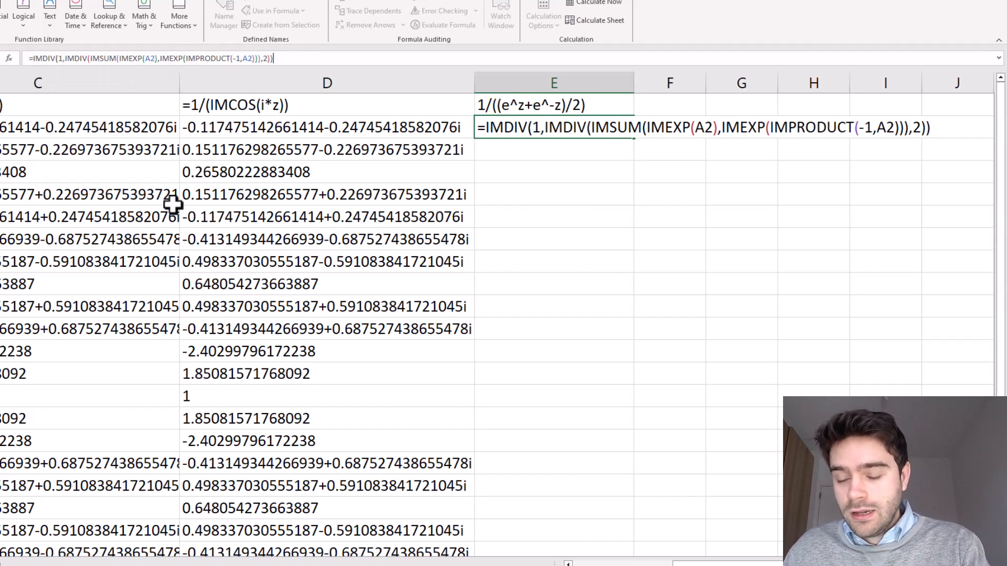
key(Return)
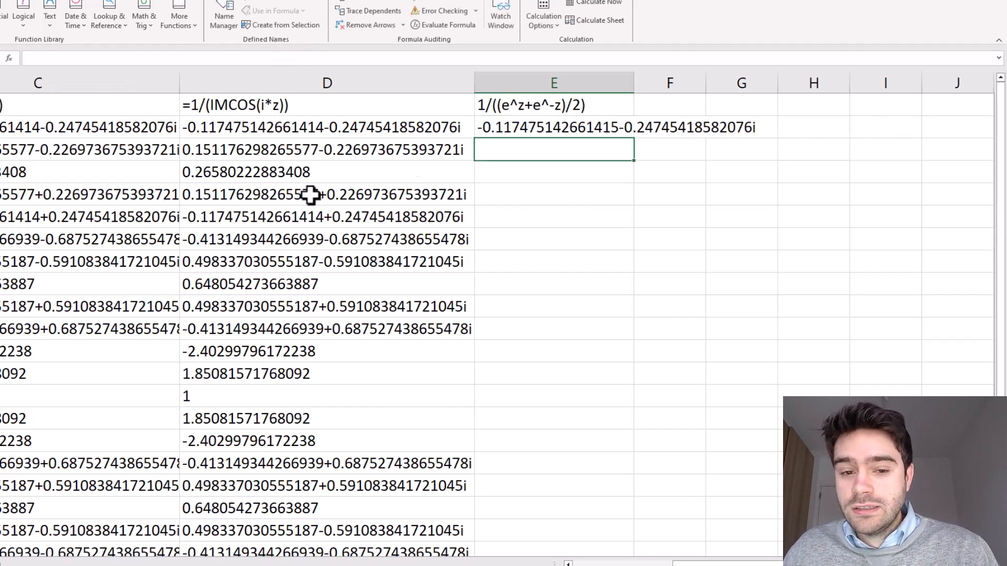
Fill the E2 formula down column E for all z values and select the IMSECH formula in B2.
click(581, 128)
double_click(634, 144)
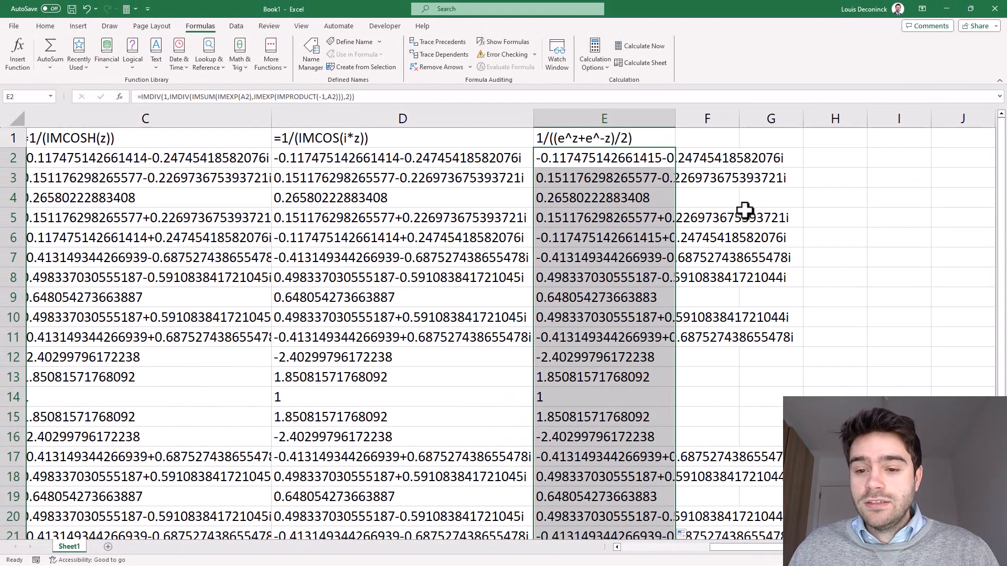
click(714, 174)
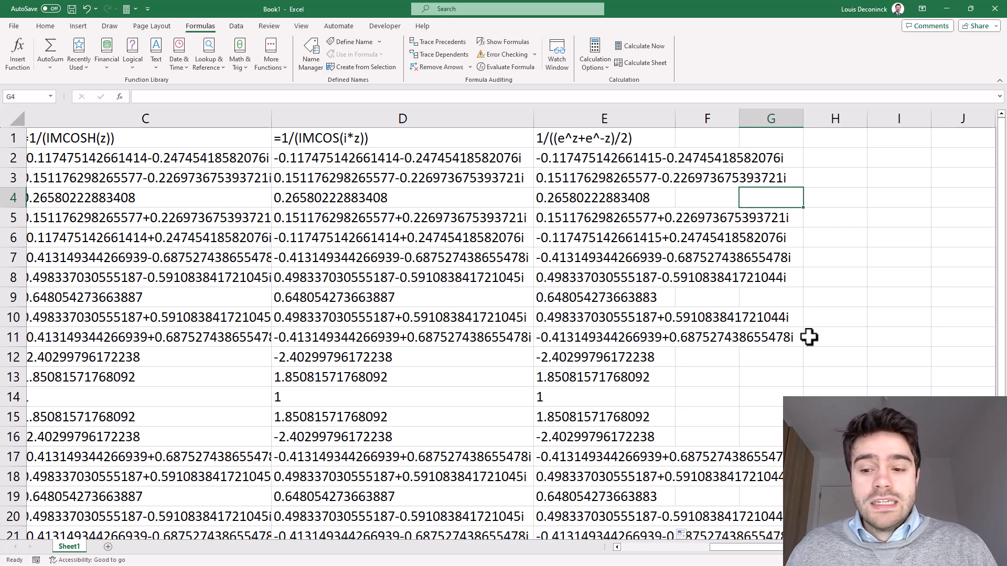
drag(814, 547, 715, 561)
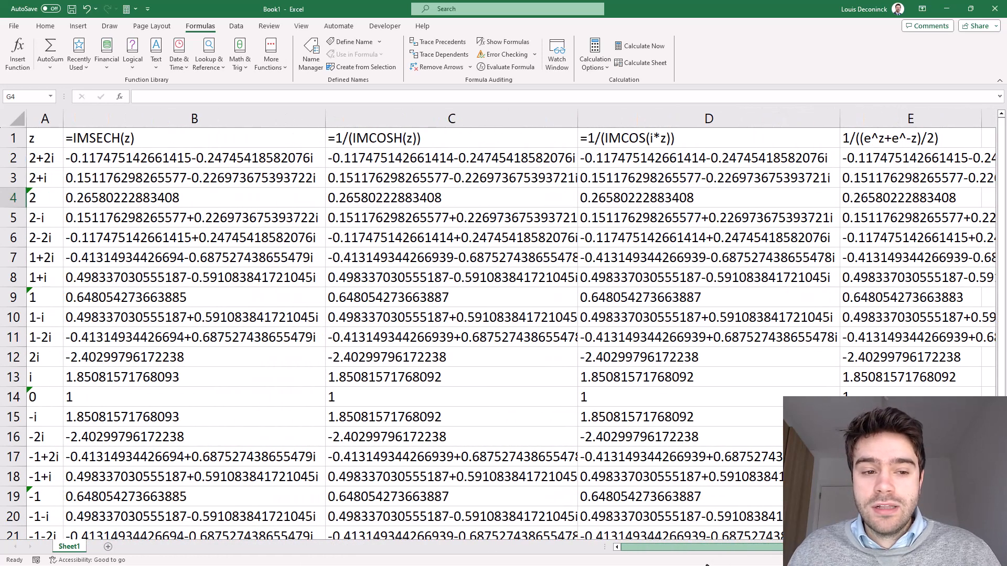
click(254, 160)
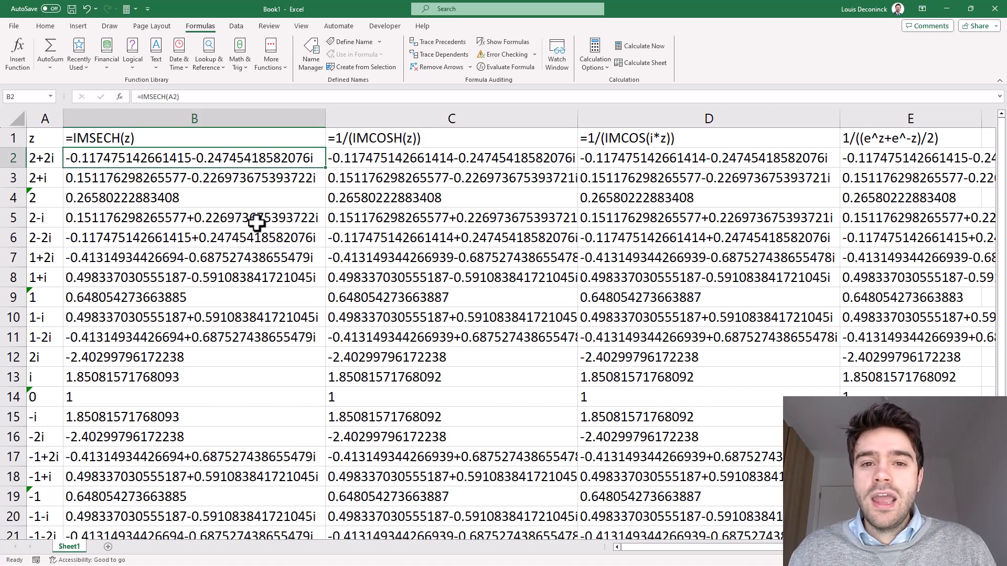